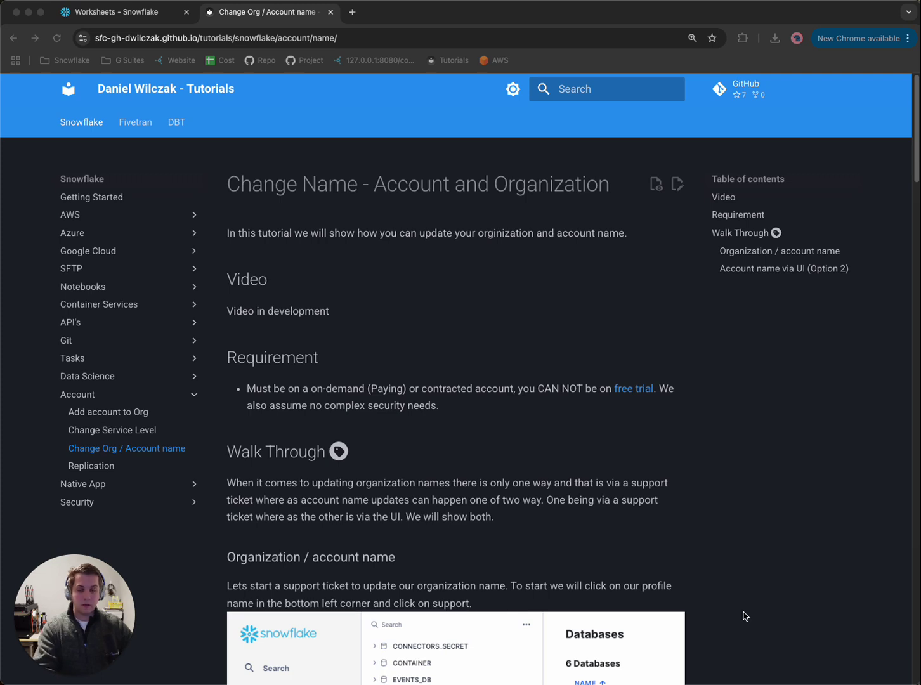
click(352, 14)
text(https://easyconnect-primary.snowflakecomputing.com/)
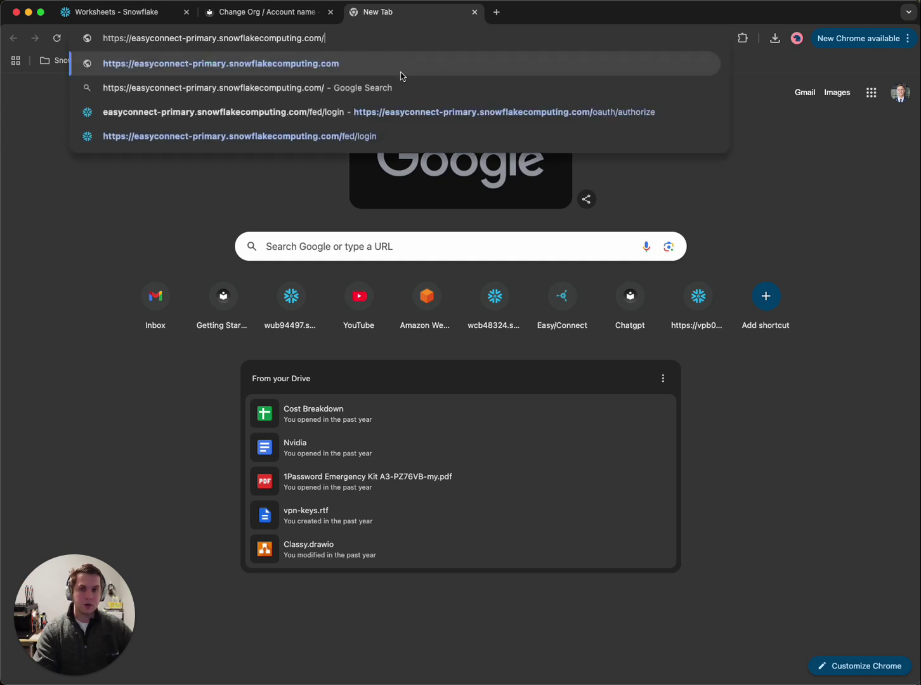
double_click(168, 38)
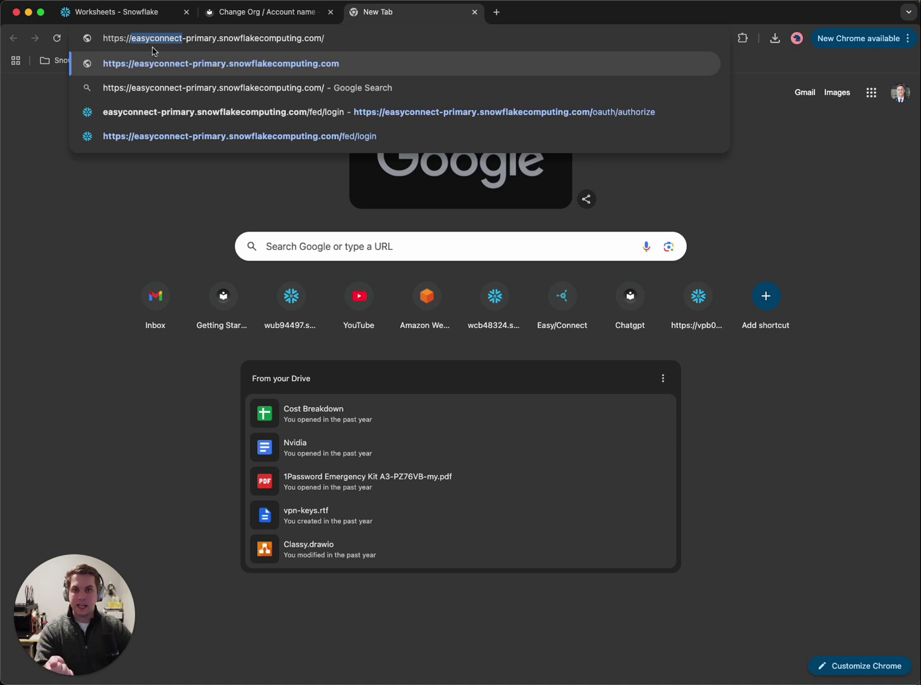
double_click(197, 39)
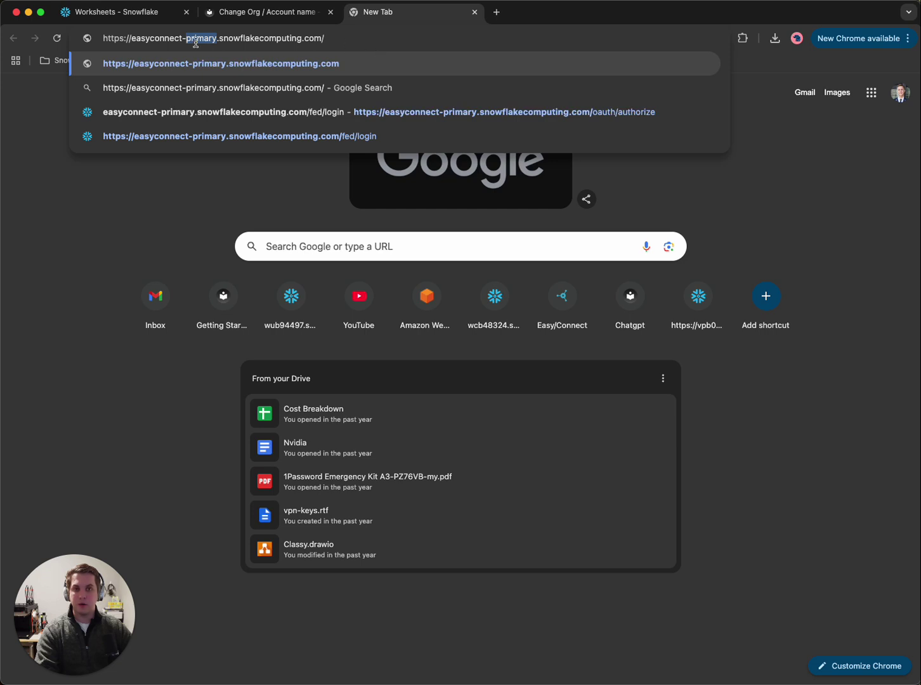
double_click(158, 40)
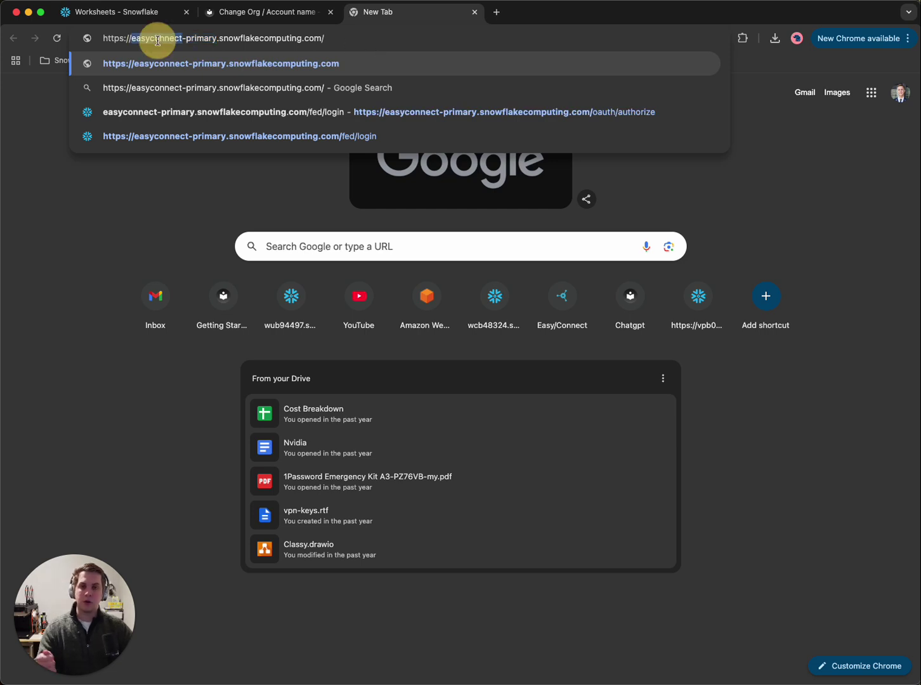
double_click(199, 40)
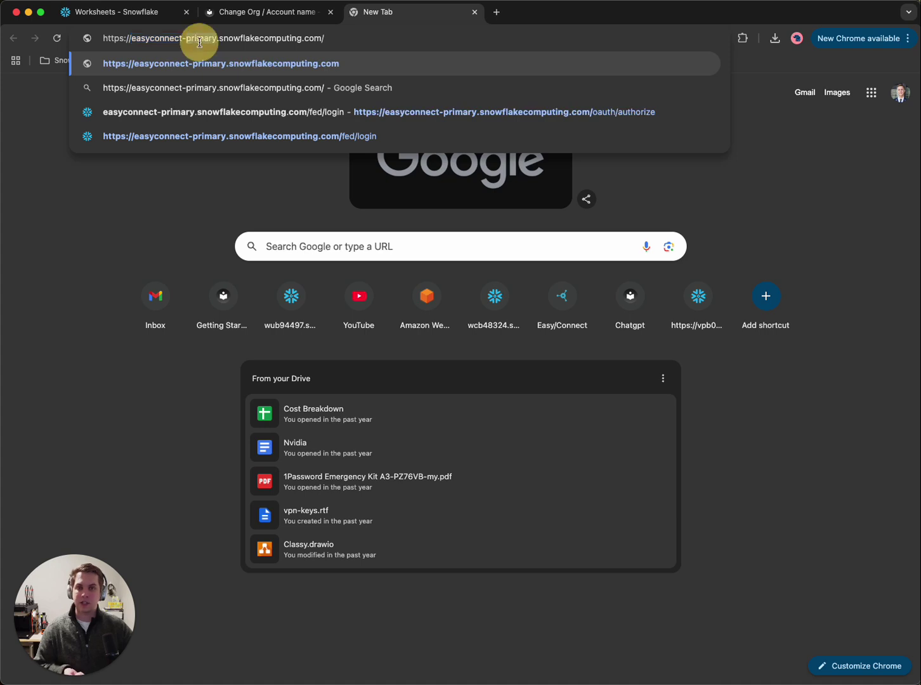
click(360, 39)
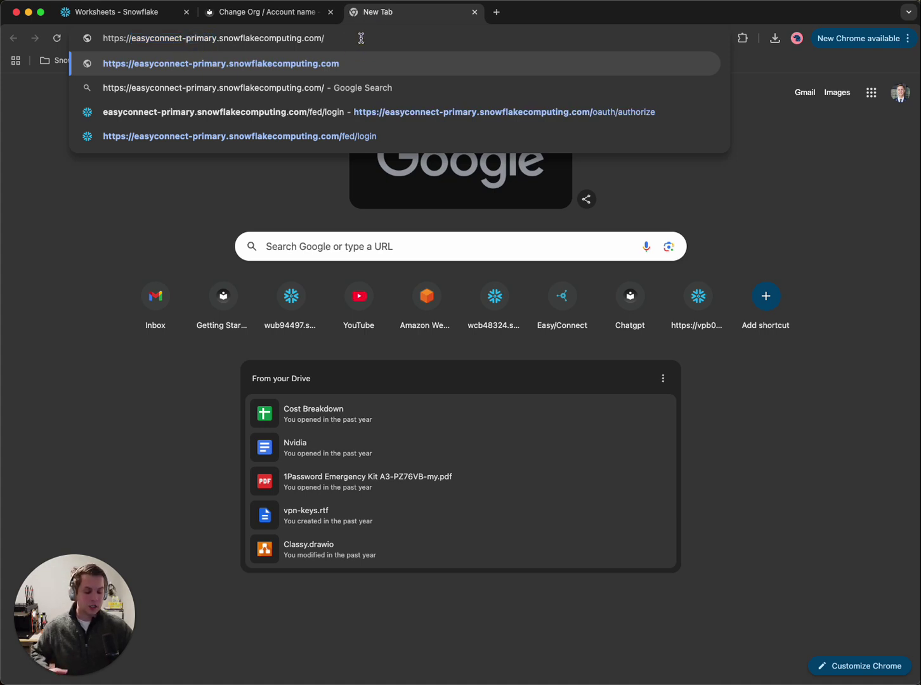
key(Return)
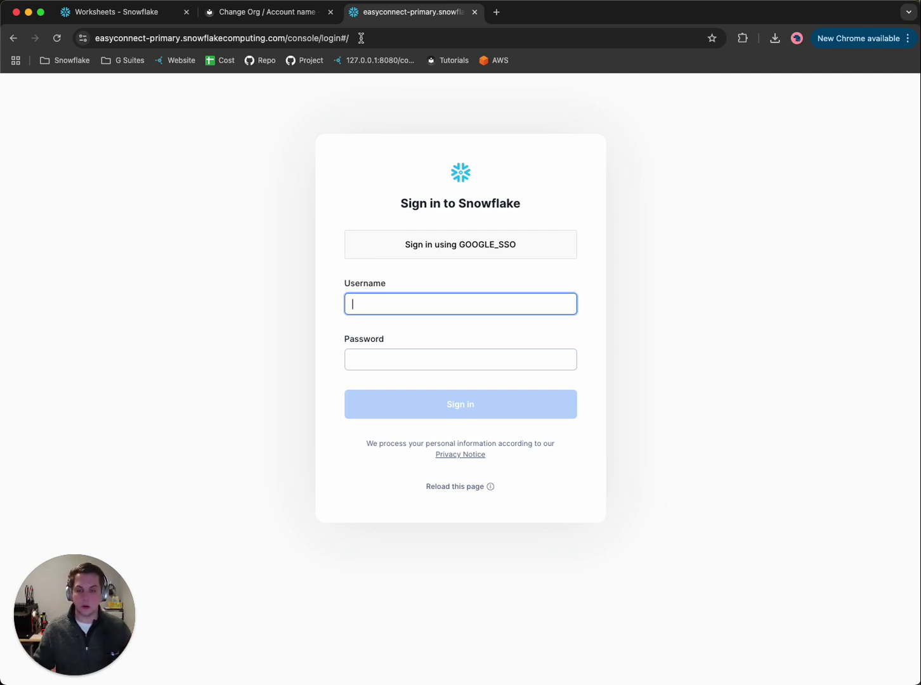
- Review the tutorial's organization / account name walkthrough, including the expandable note about adding an email to the user profile before submitting a ticket
click(301, 13)
scroll(445, 255, down, 6)
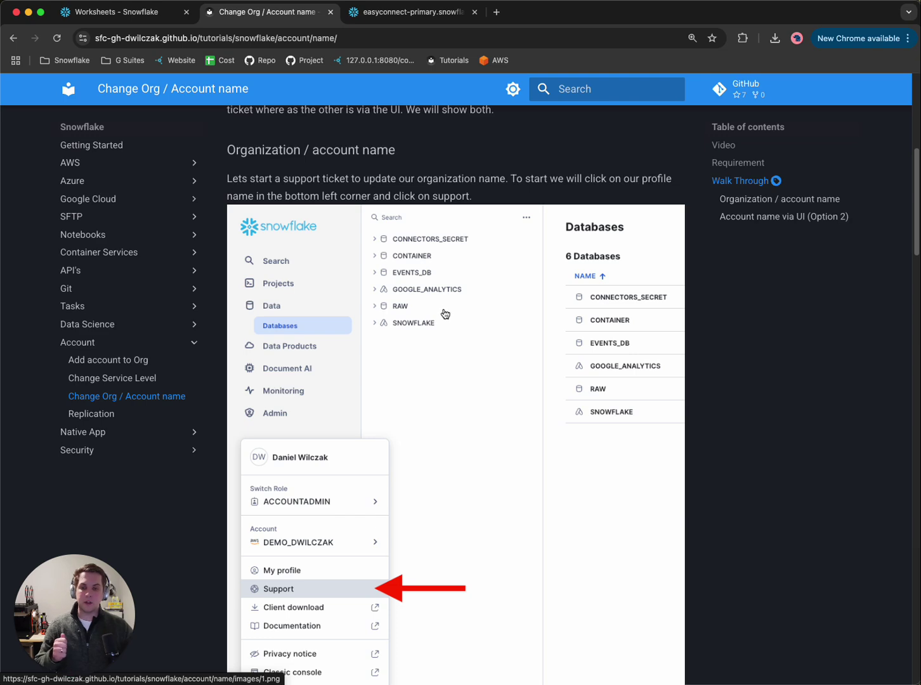
scroll(431, 381, down, 1)
scroll(431, 381, down, 2)
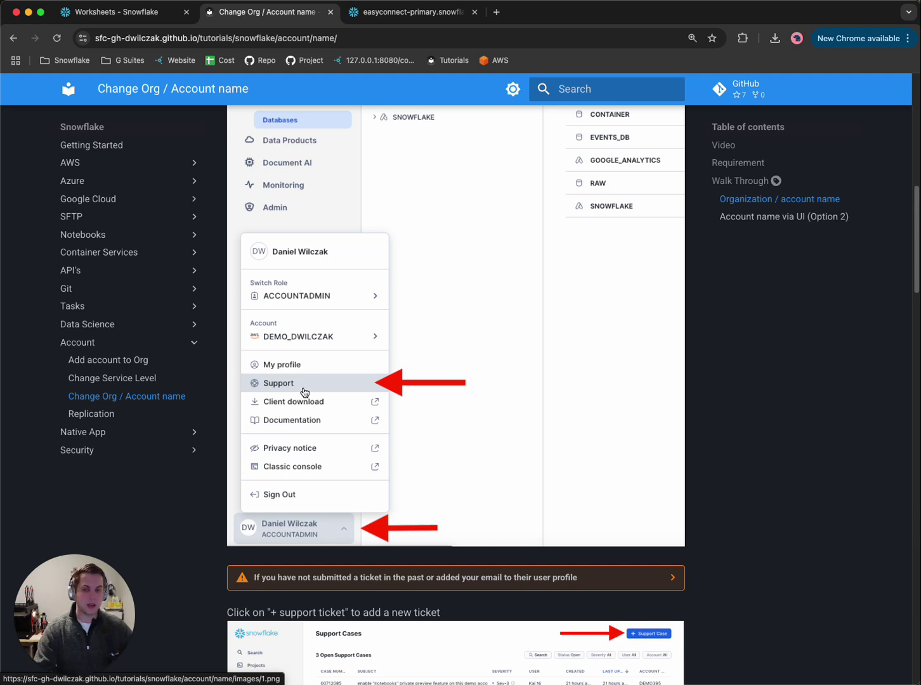
scroll(497, 382, down, 1)
scroll(498, 382, down, 5)
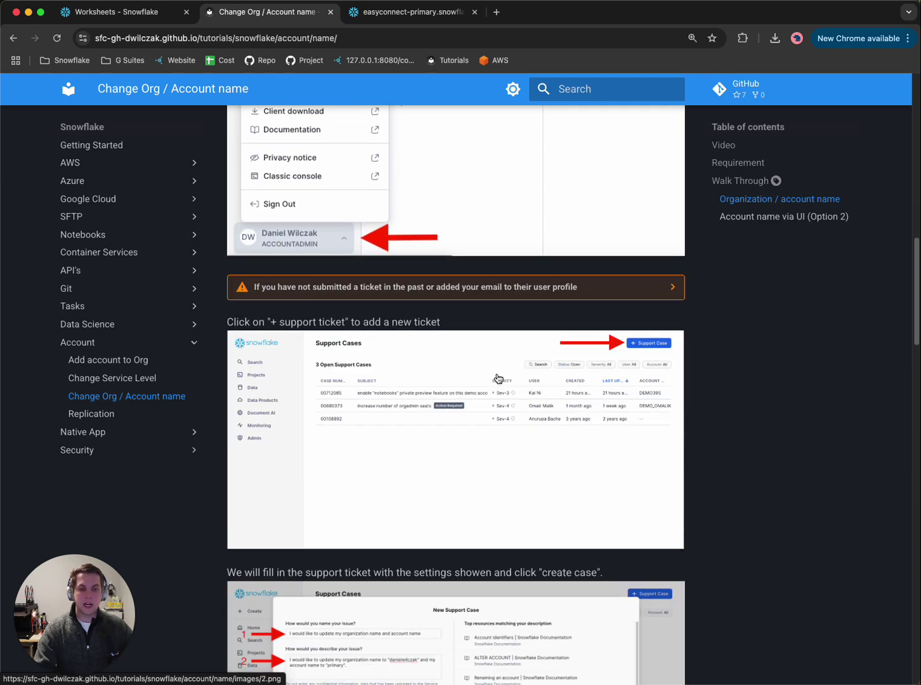
click(317, 293)
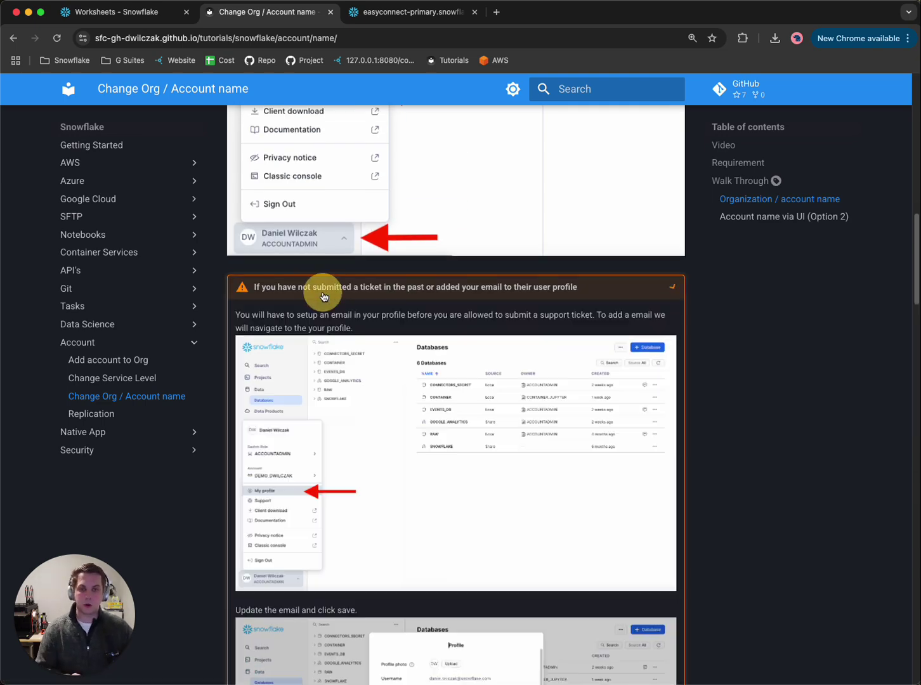
scroll(419, 346, down, 3)
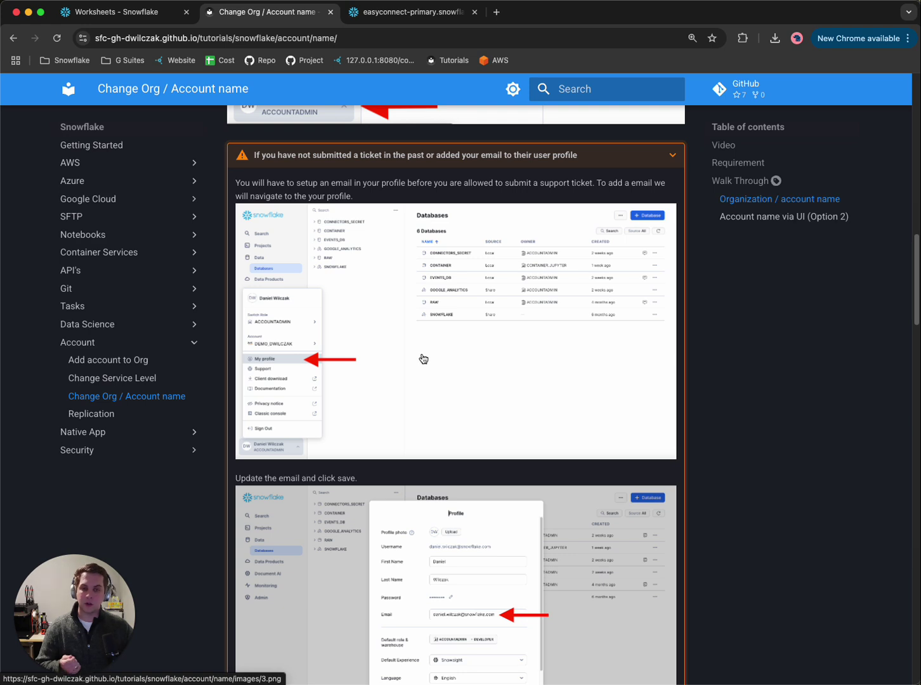
scroll(425, 363, down, 3)
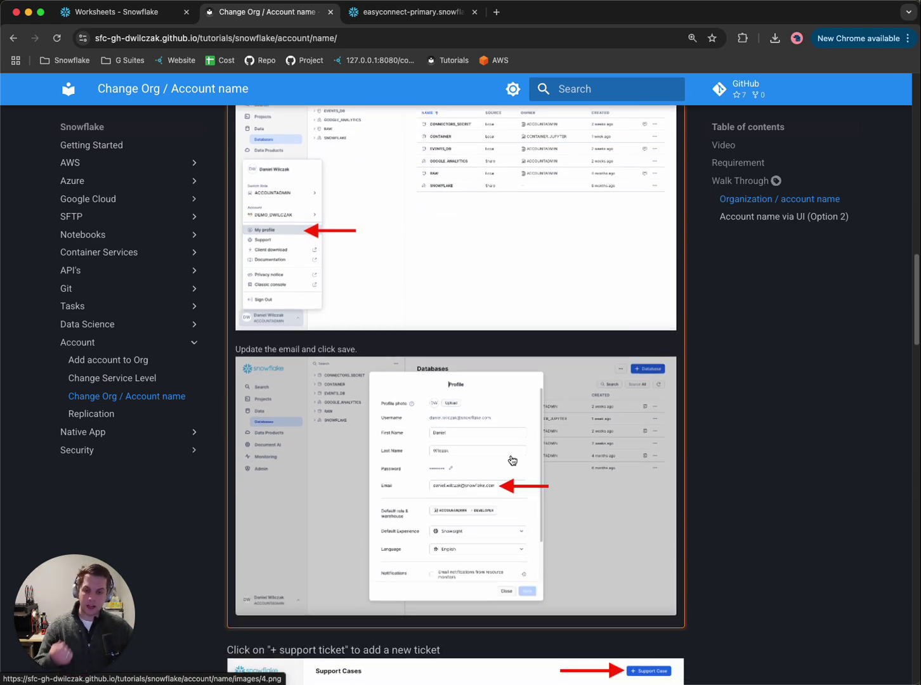
scroll(514, 479, down, 1)
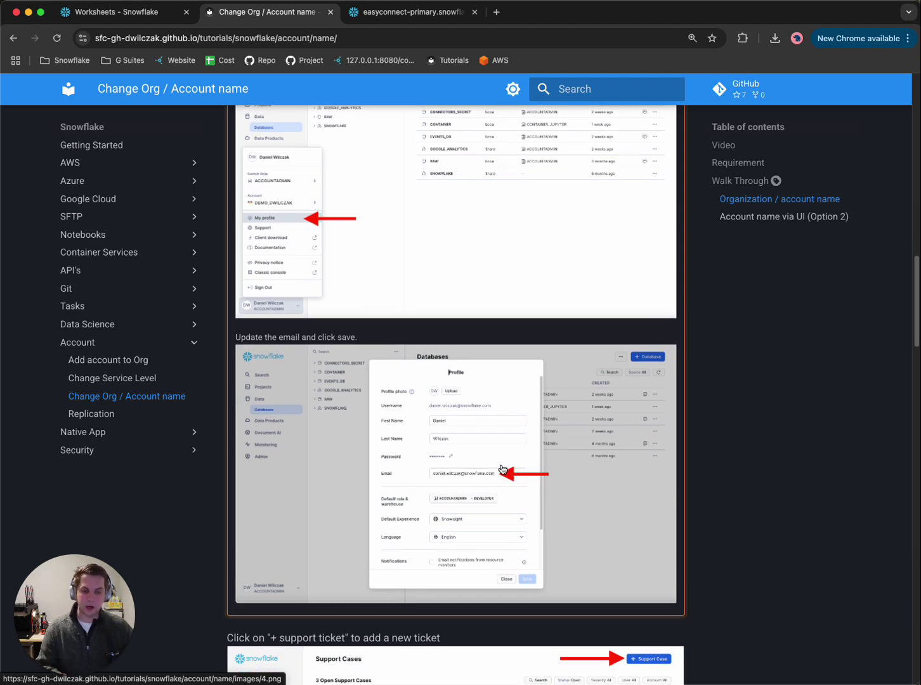
scroll(499, 468, up, 5)
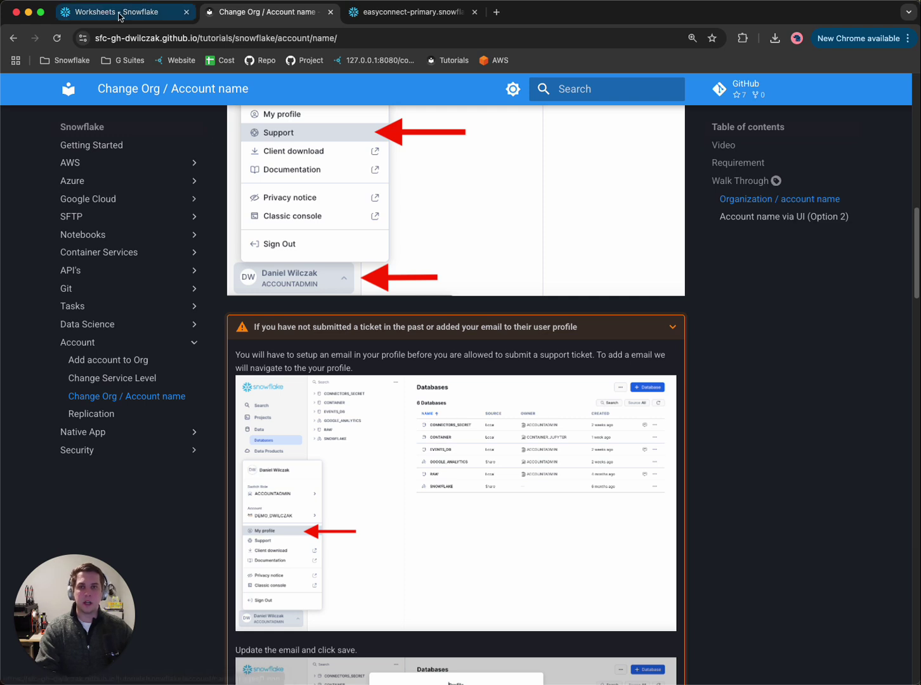
- Switch to the Snowflake Worksheets page and open the account's support cases
click(119, 13)
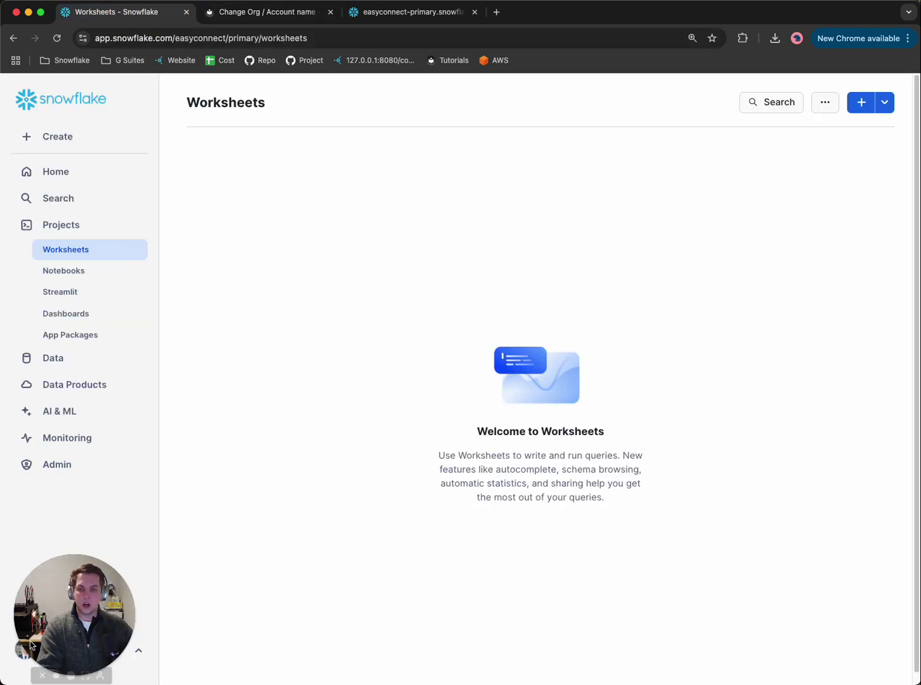
click(18, 659)
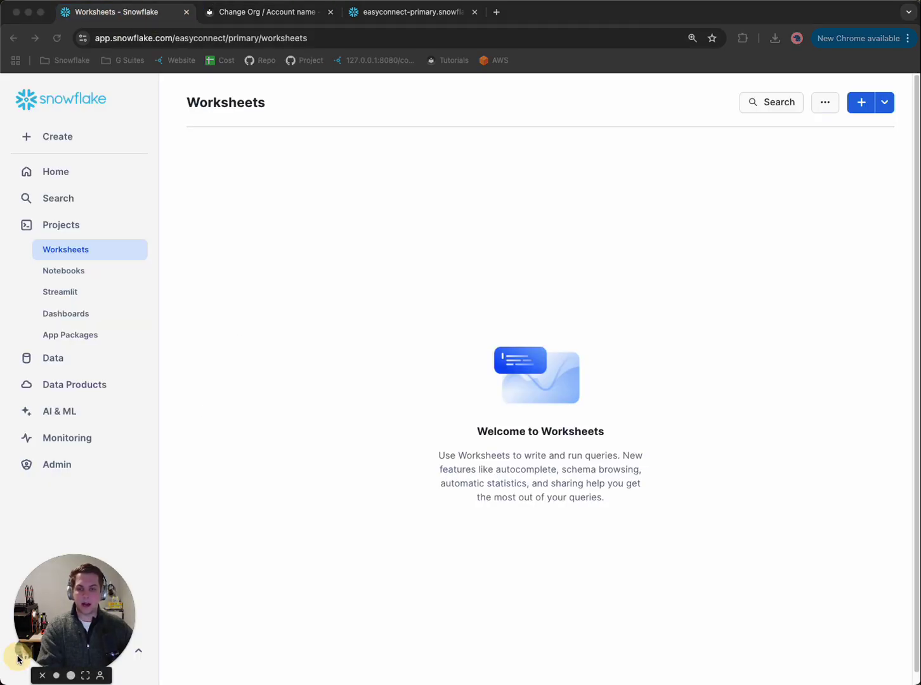
click(137, 650)
click(136, 649)
drag(109, 644, 101, 593)
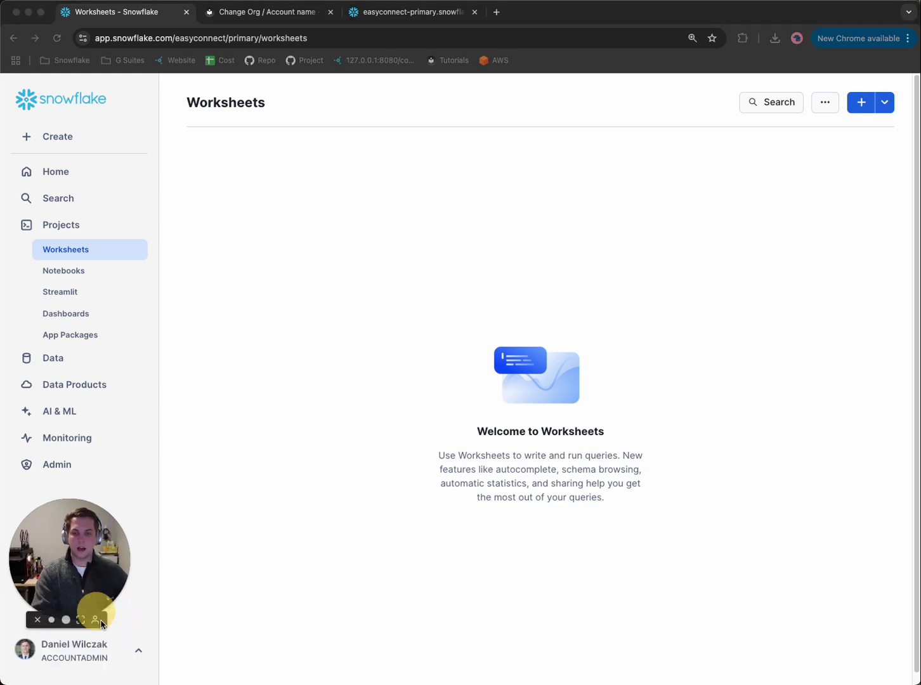
click(92, 648)
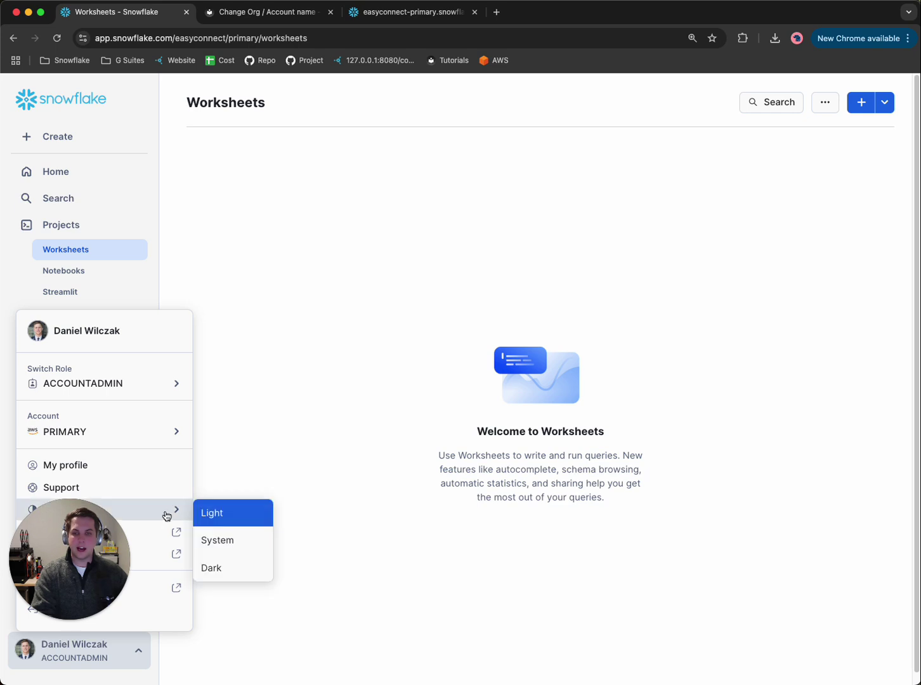
click(122, 497)
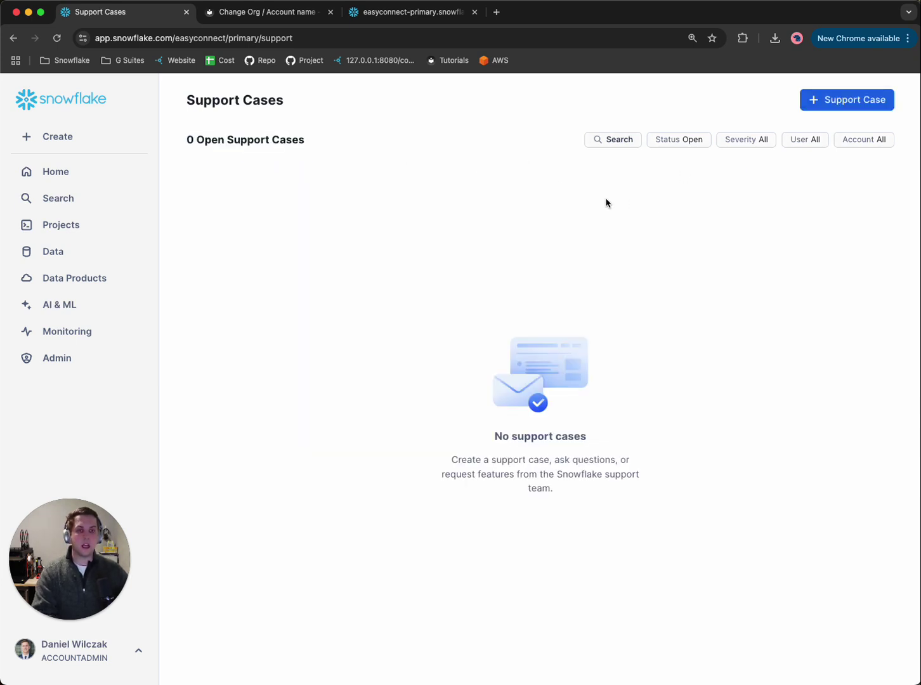
- Start a new support case and name the issue "I would like to change my organization name account name."
click(823, 108)
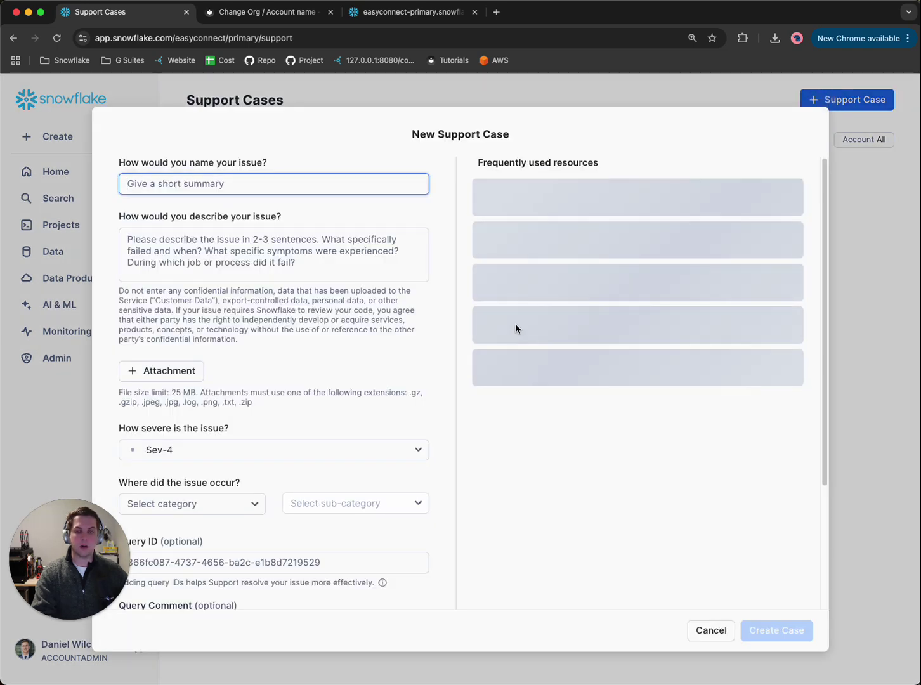
click(204, 186)
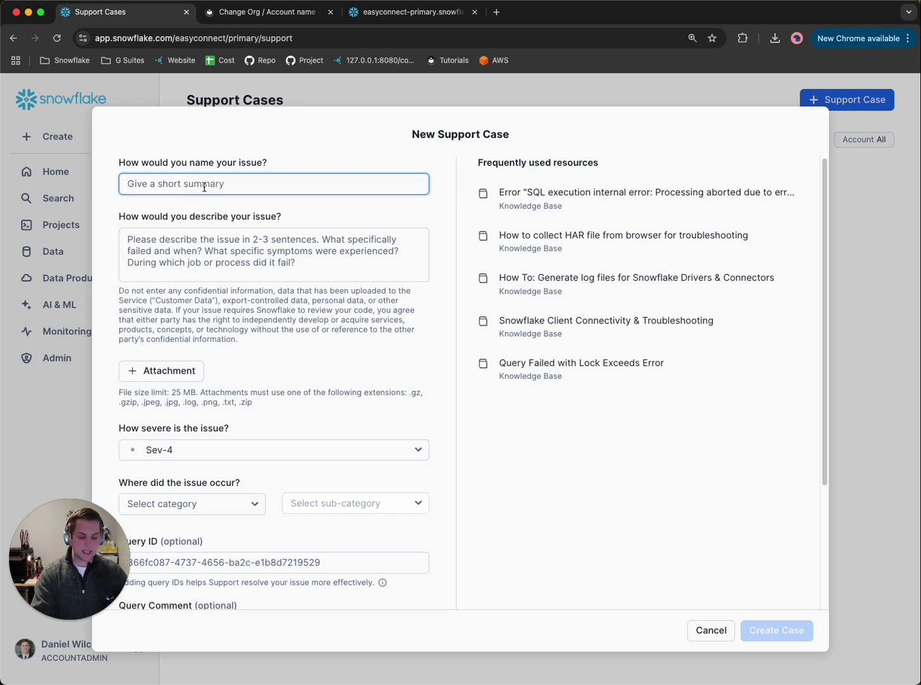
text(I would like )
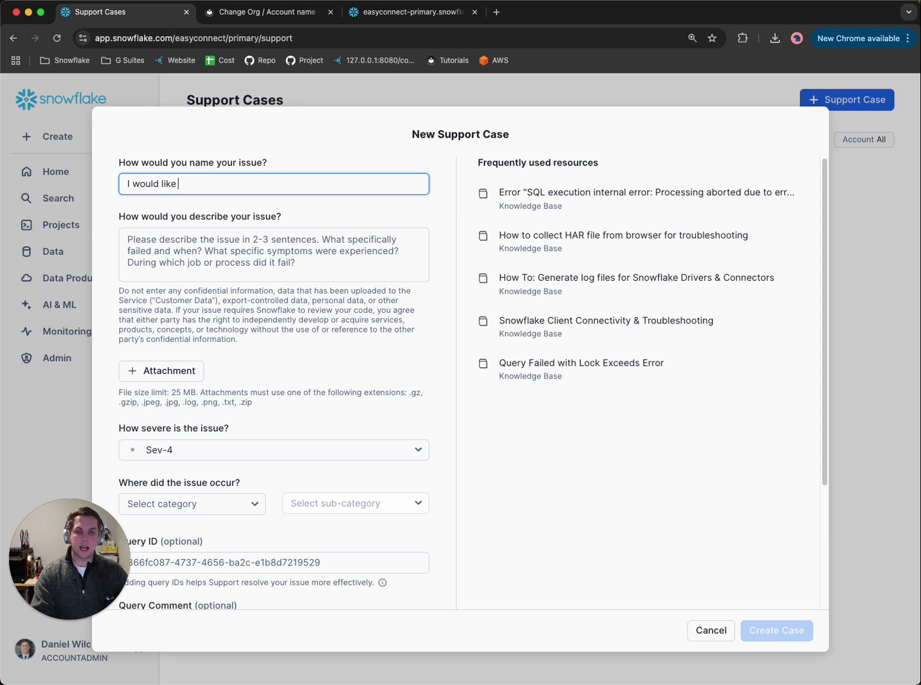
text(to change my o)
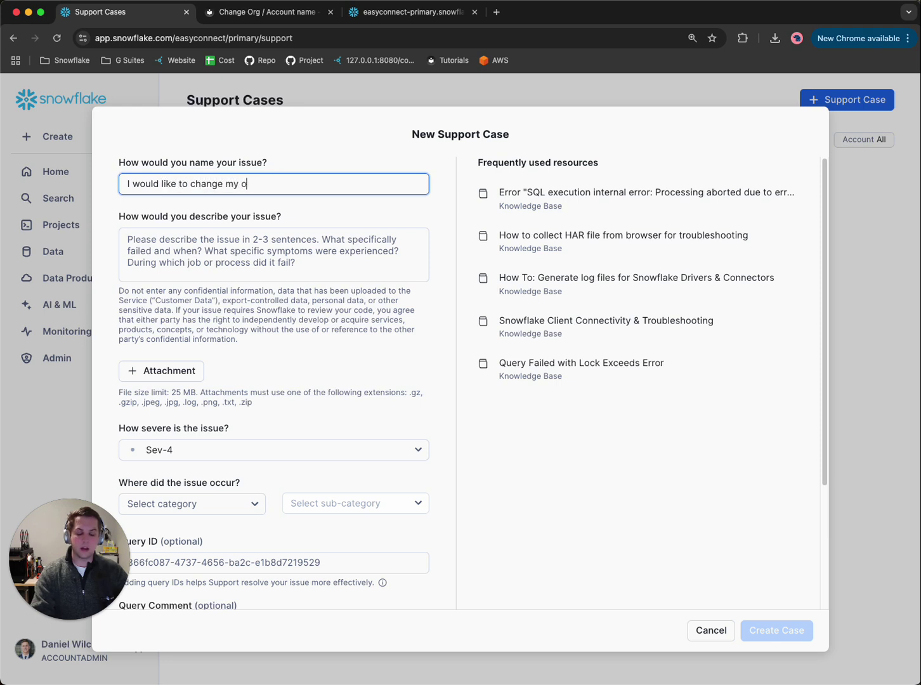
text(rginiza)
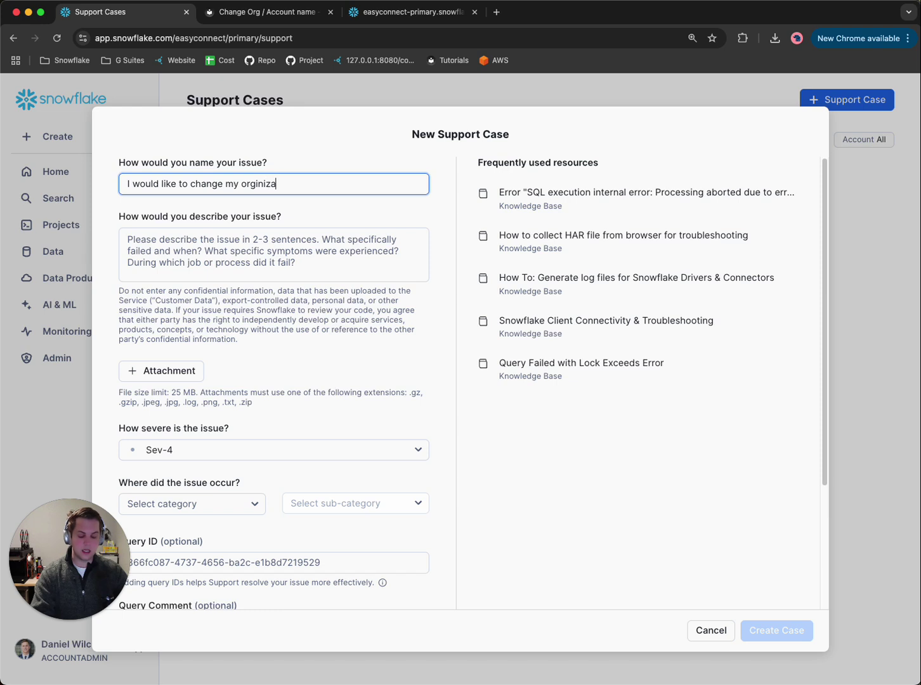
text(tion name account )
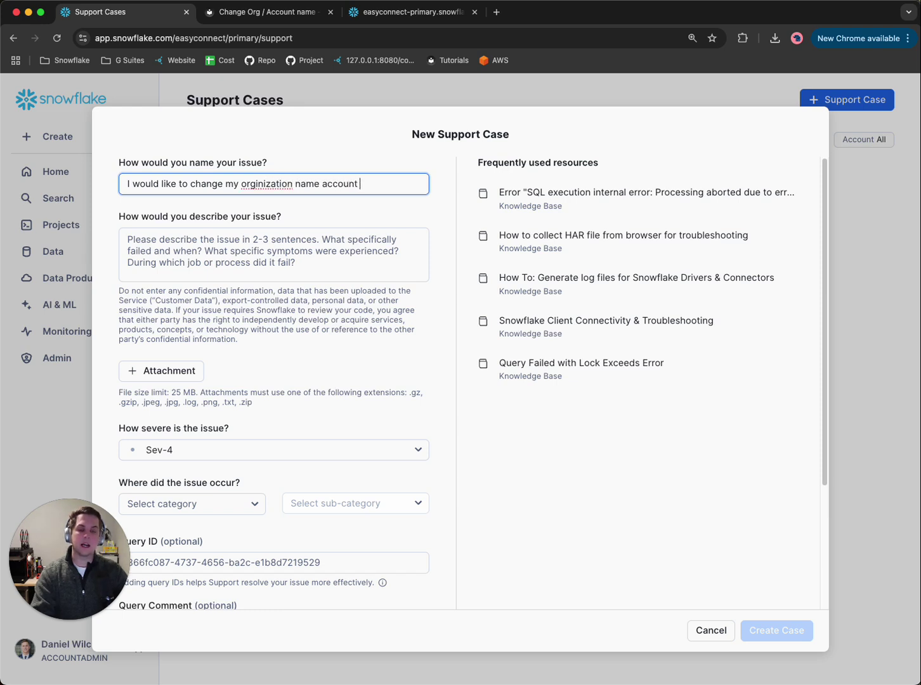
text(name.)
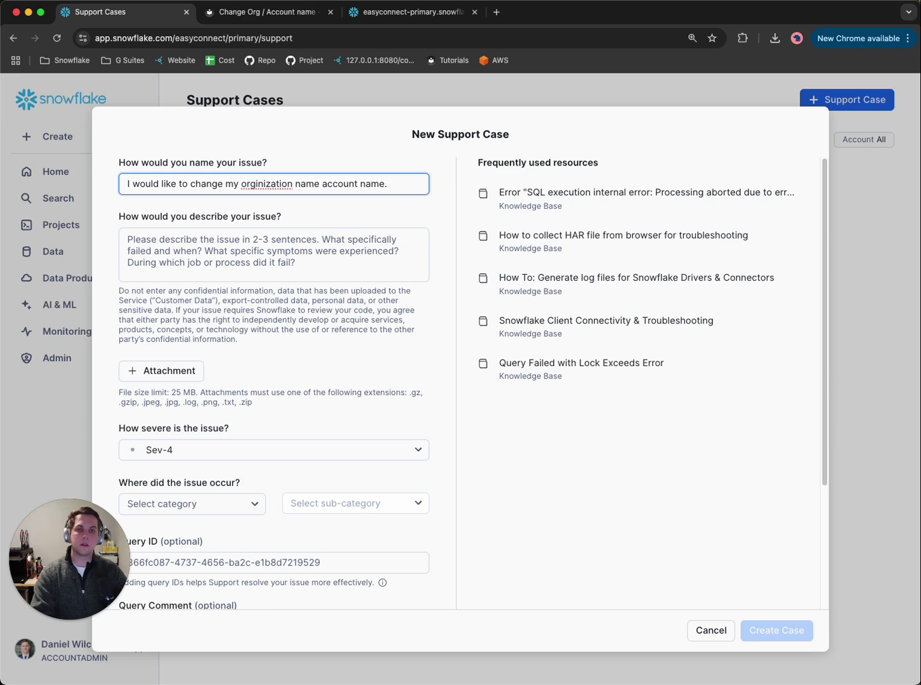
right_click(252, 187)
click(279, 192)
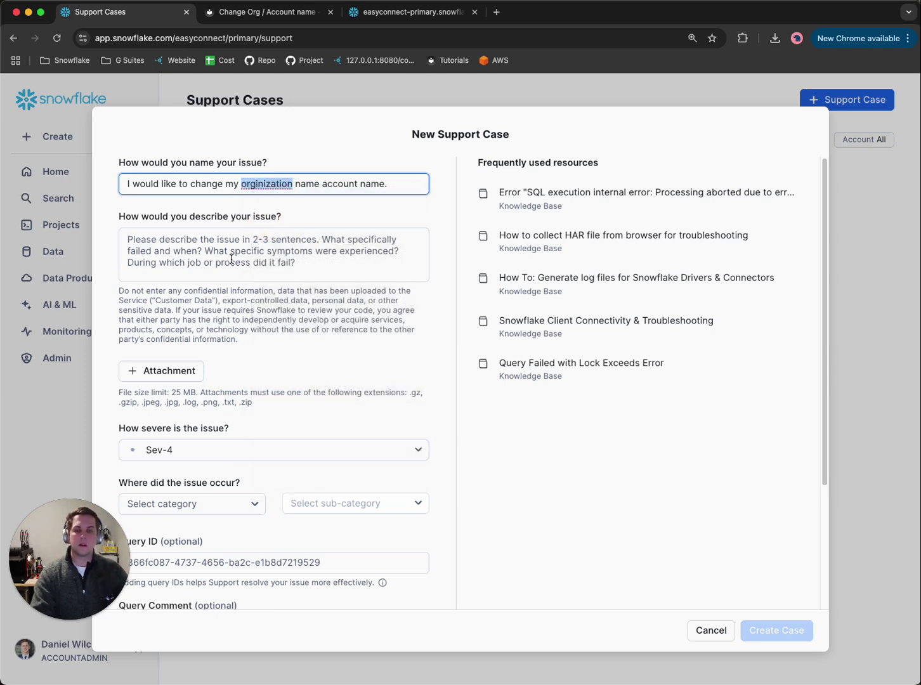
- Describe the issue as "I would like to change my org name to "EasyConnect" and my account name to "primary"."
click(210, 266)
text(I)
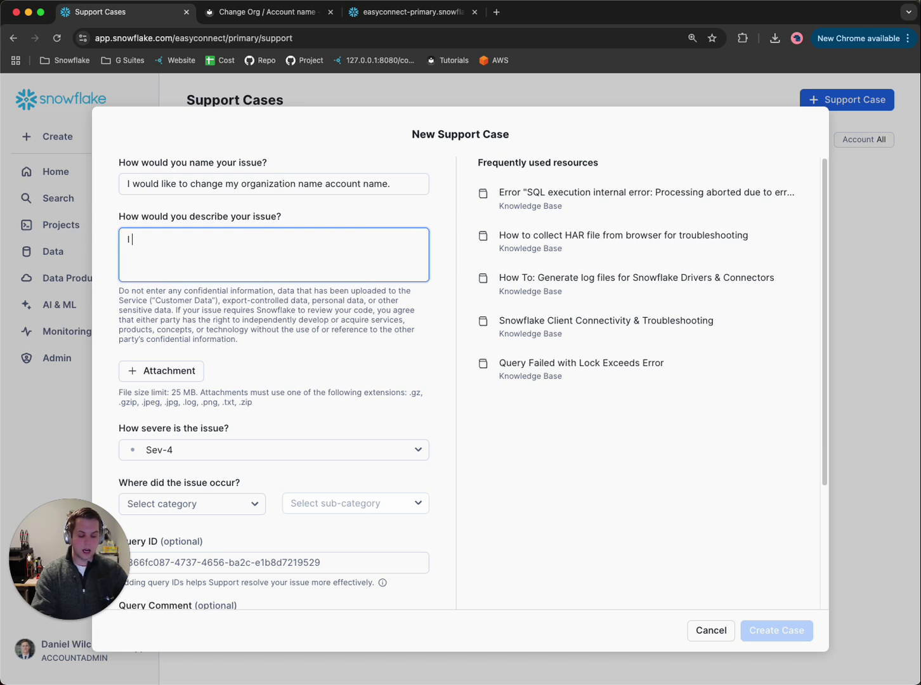
text( would li)
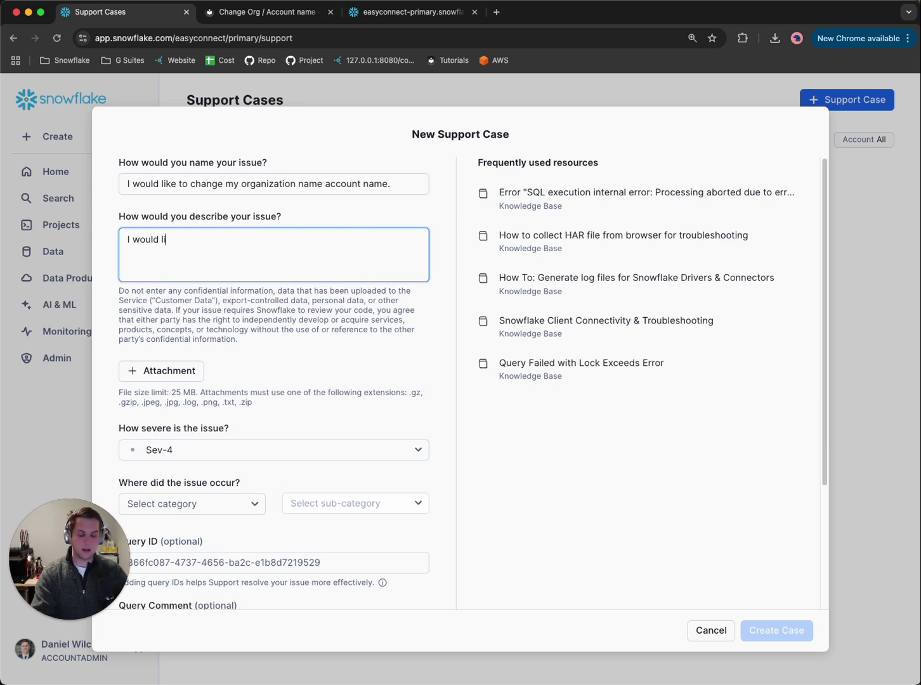
text(ke to change)
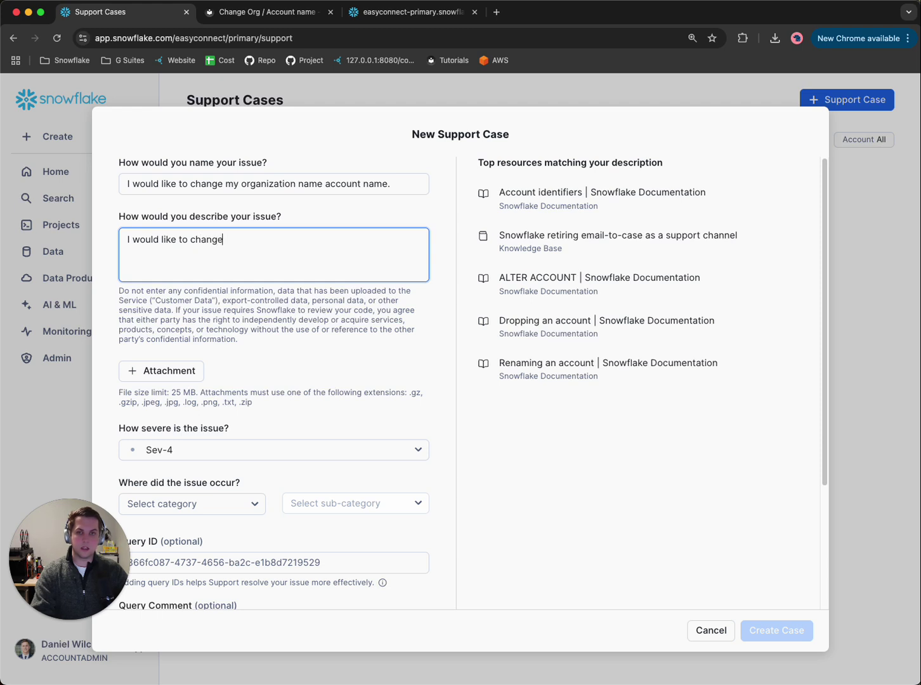
text( my name)
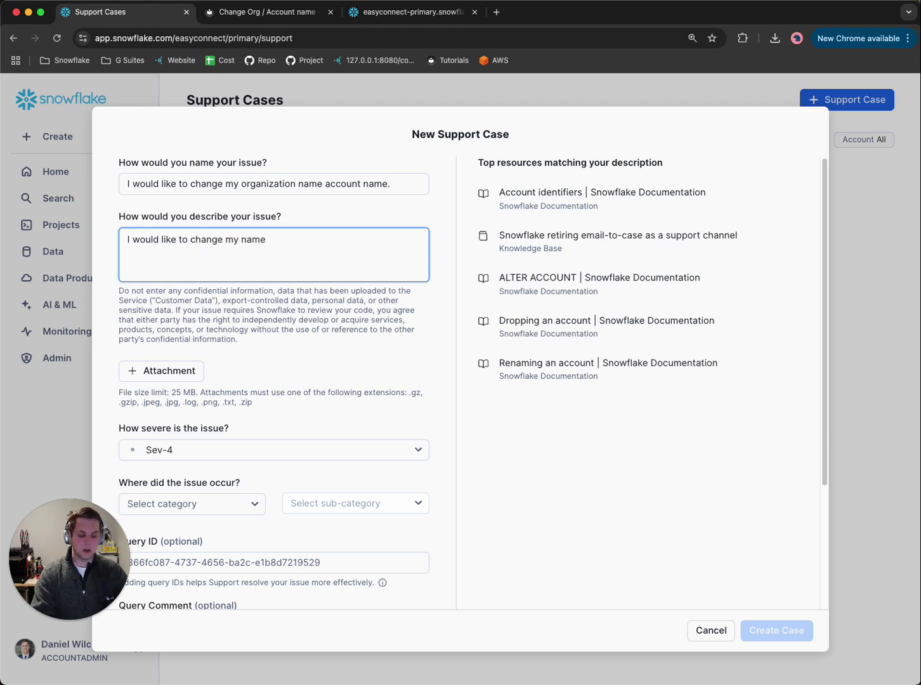
key(BackSpace)
key(BackSpace)
key(BackSpace)
key(BackSpace)
text(org n)
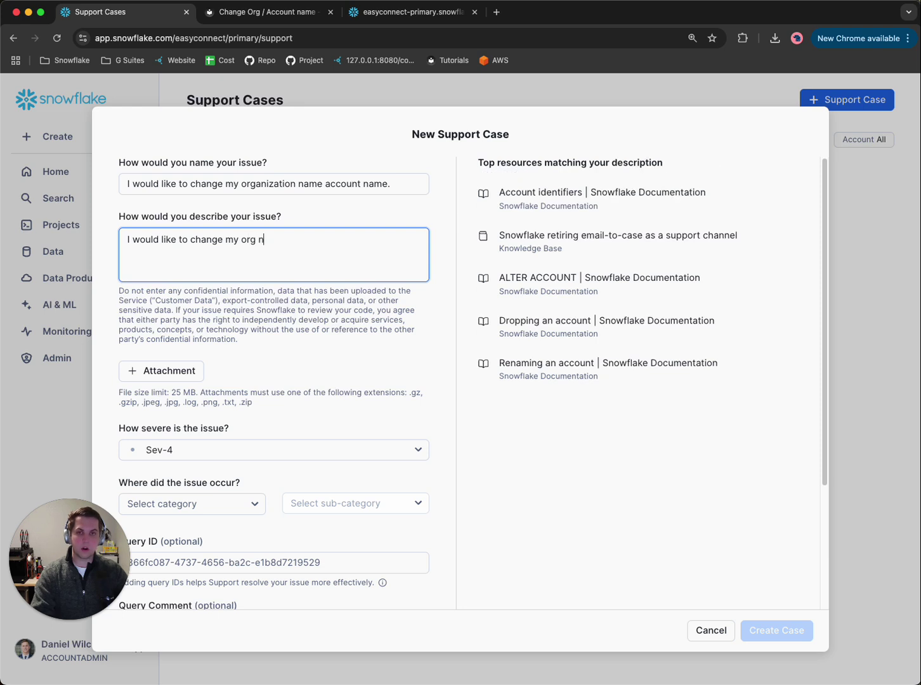
text(ame to "E)
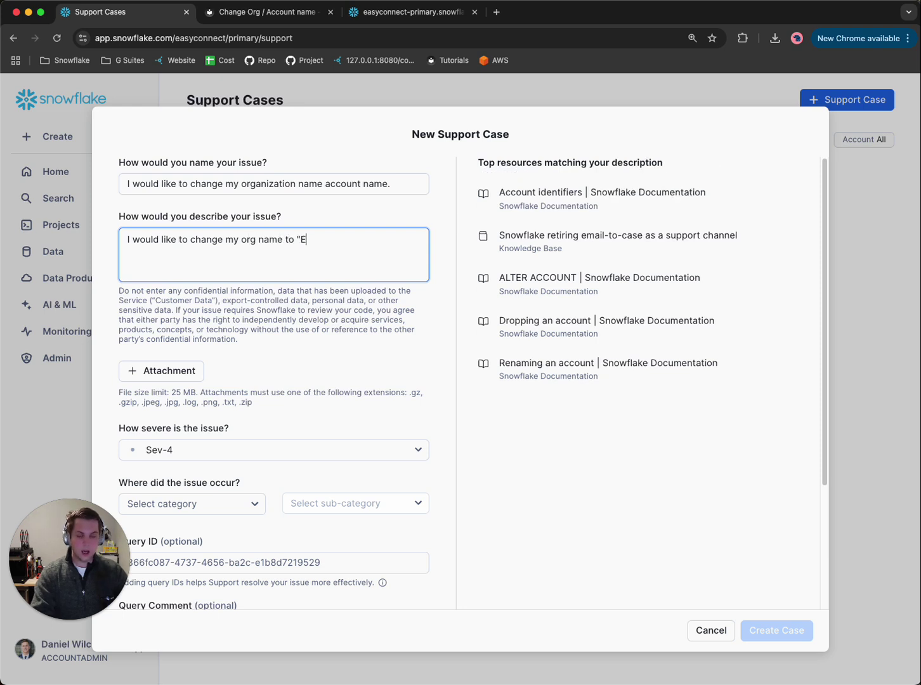
text(asyConnect)
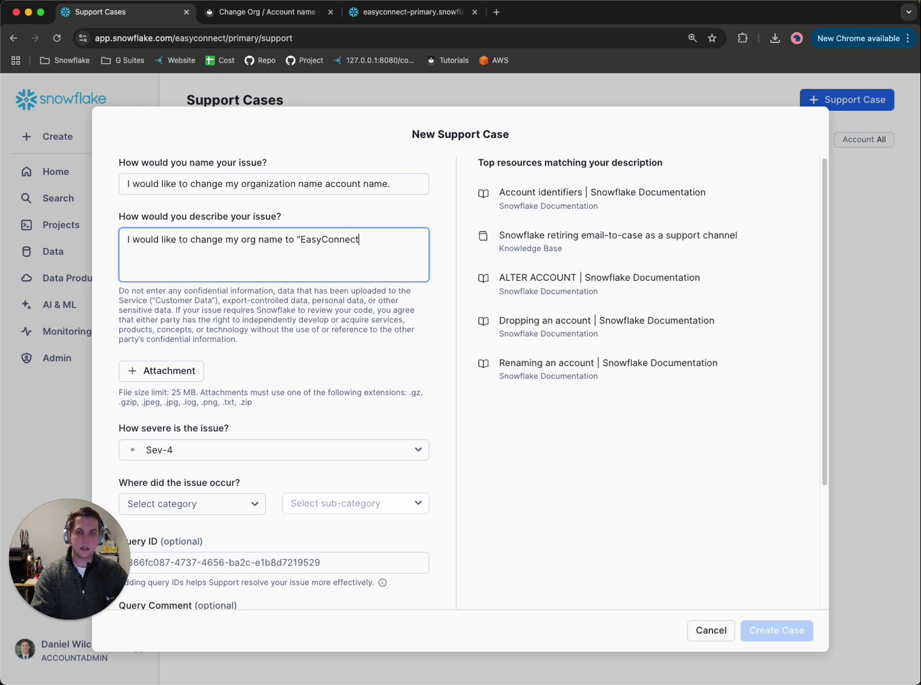
text(" and )
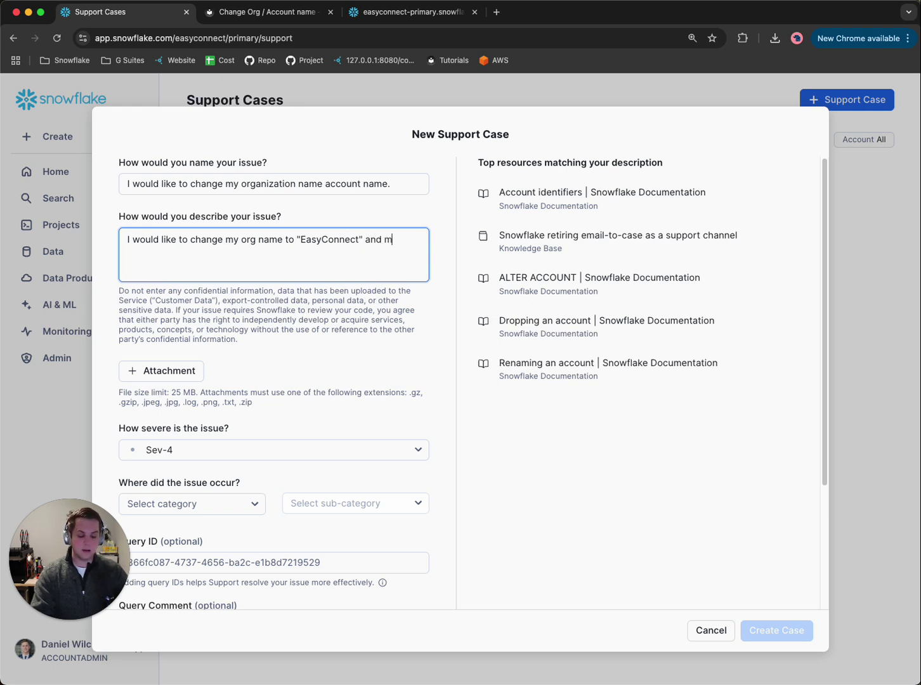
text(my account)
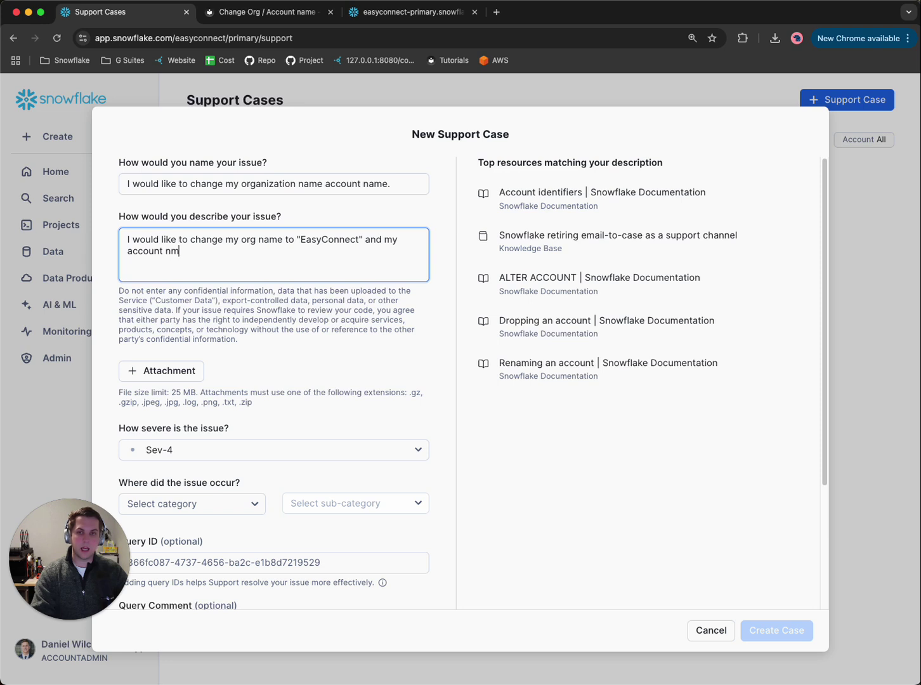
text( name to)
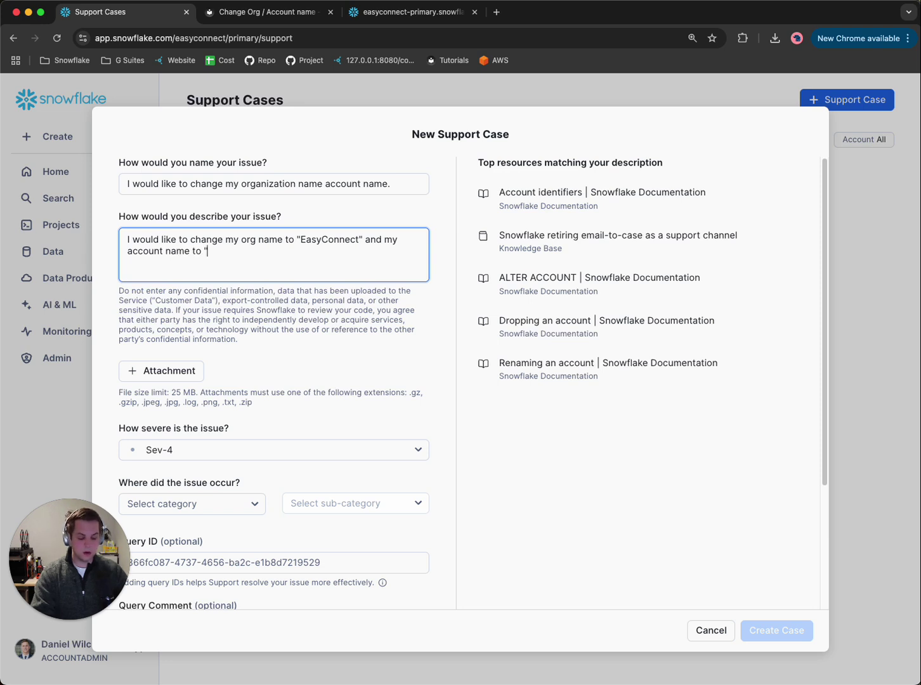
text( "primary".)
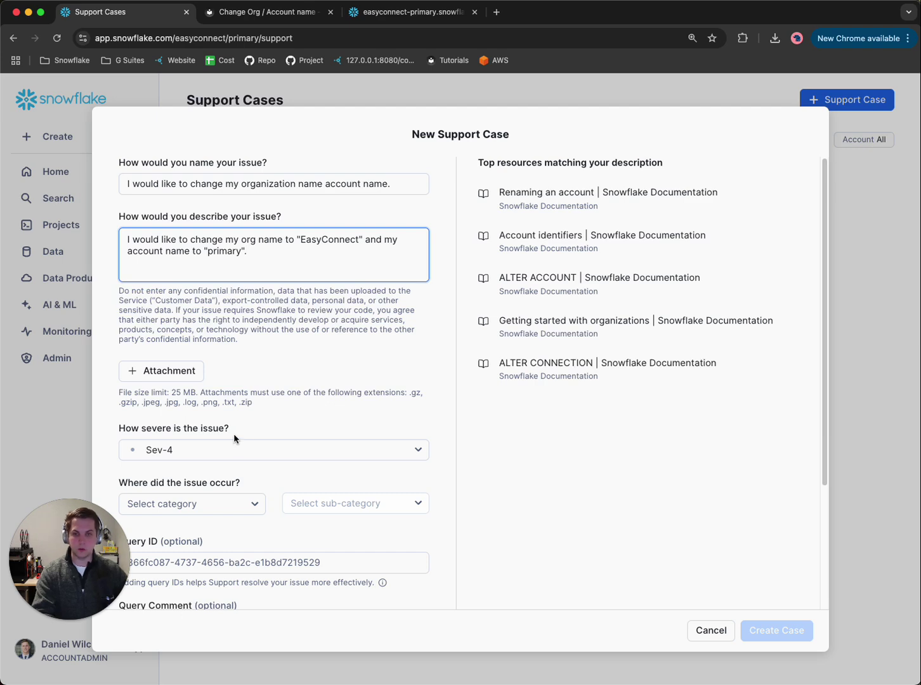
- Check the tutorial's enlarged example support case for the category and sub-category to use
click(220, 508)
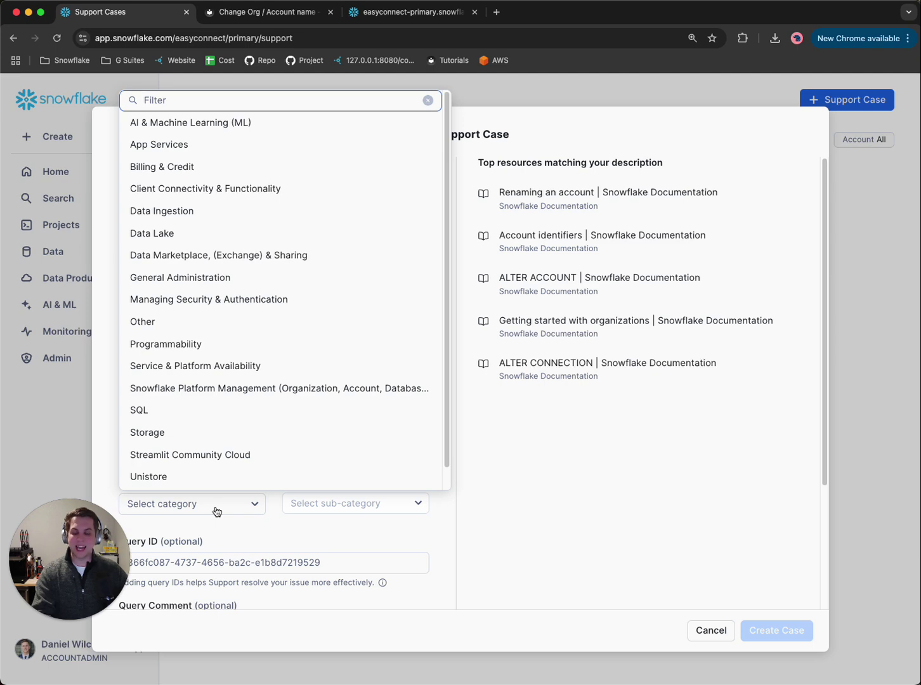
click(243, 12)
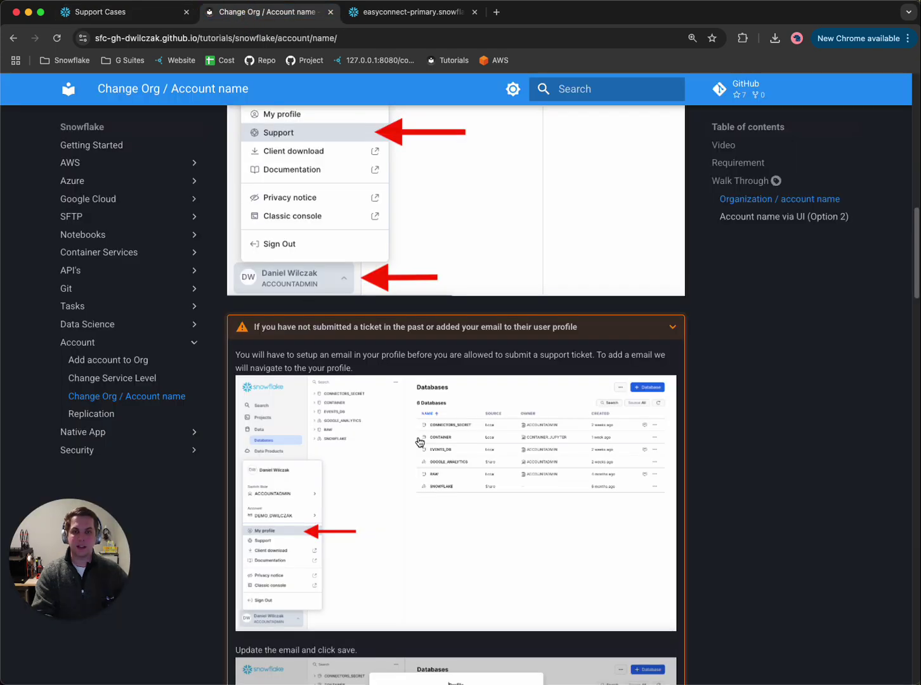
scroll(419, 442, down, 9)
scroll(441, 444, up, 2)
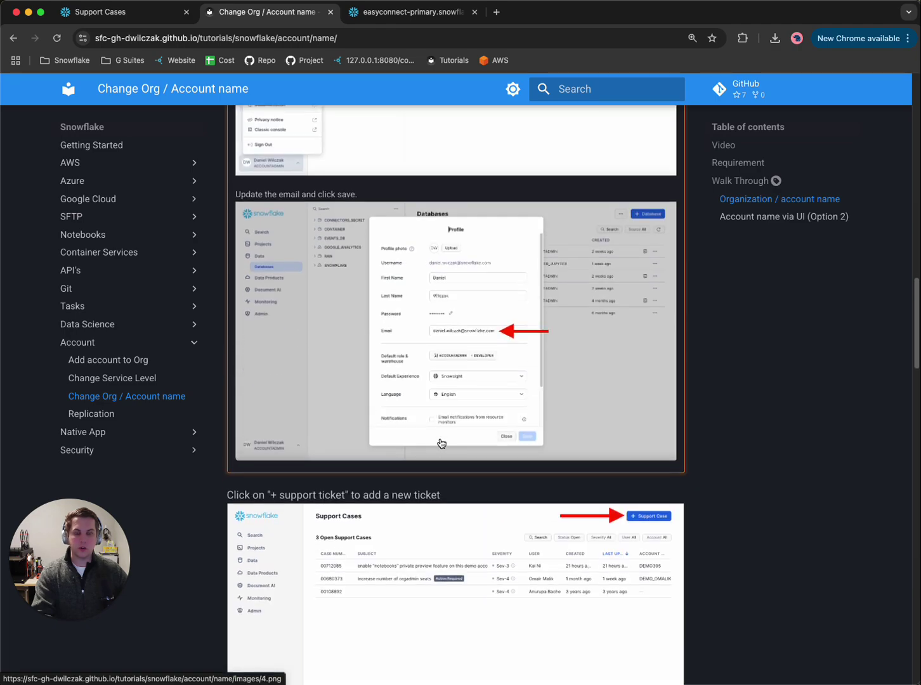
scroll(437, 442, down, 6)
click(378, 487)
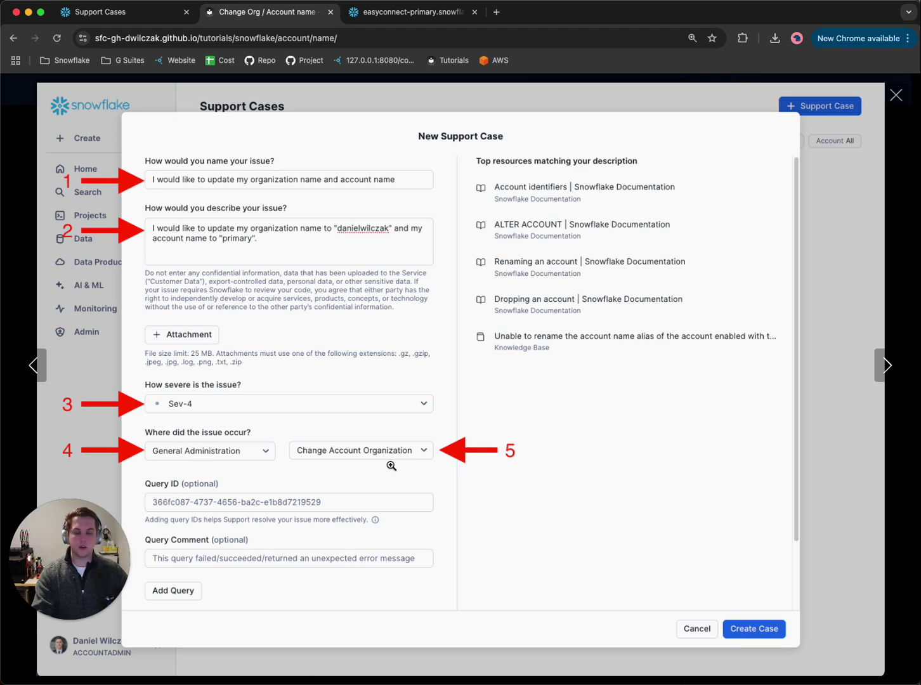
- Set the issue's category to General Administration and sub-category to Change Account Organization, and discard the case without creating it
click(102, 11)
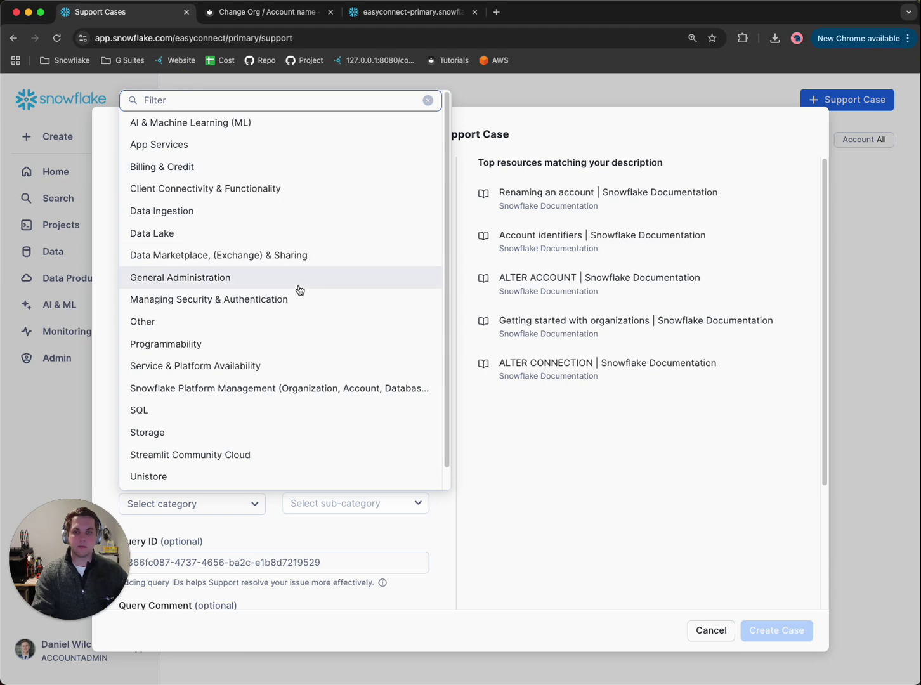
click(194, 283)
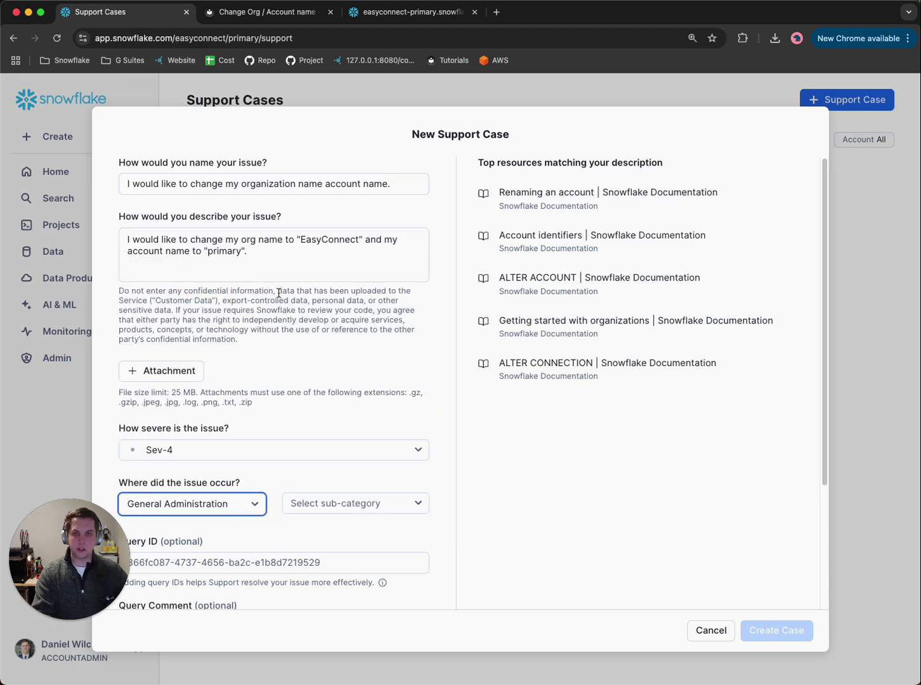
click(364, 503)
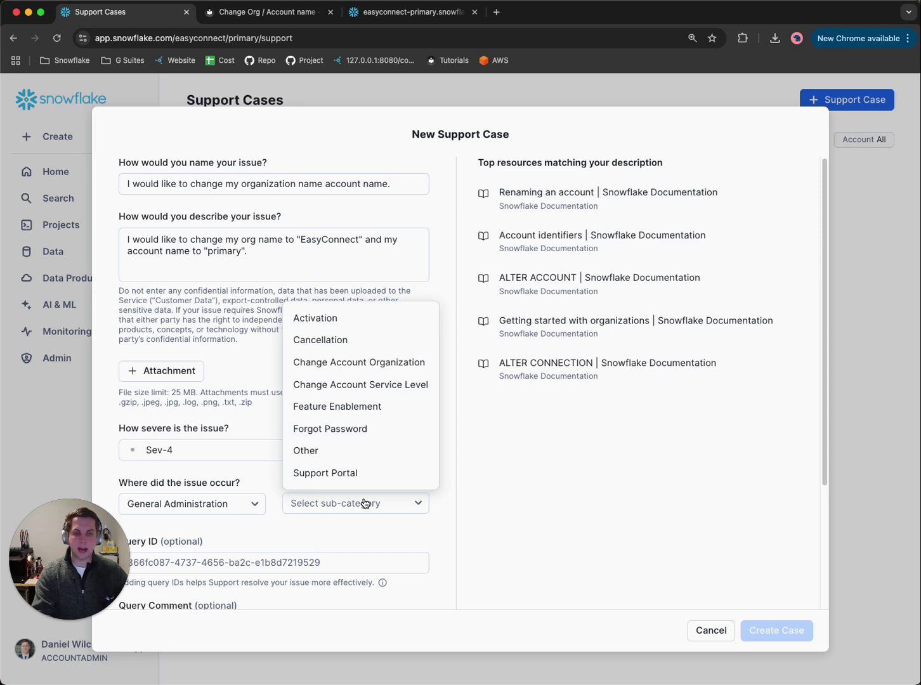
click(384, 375)
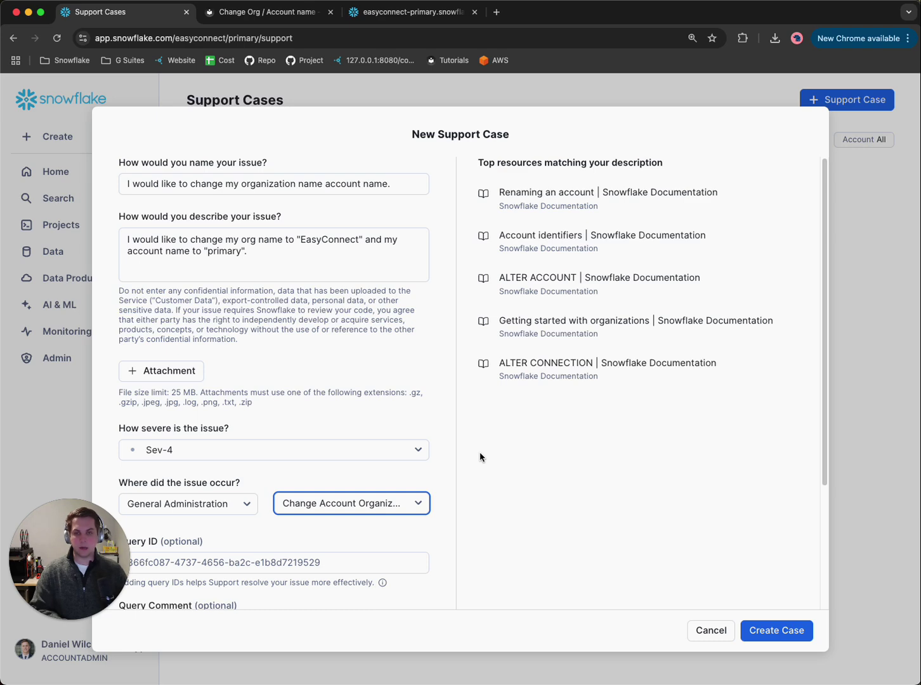
scroll(437, 432, down, 5)
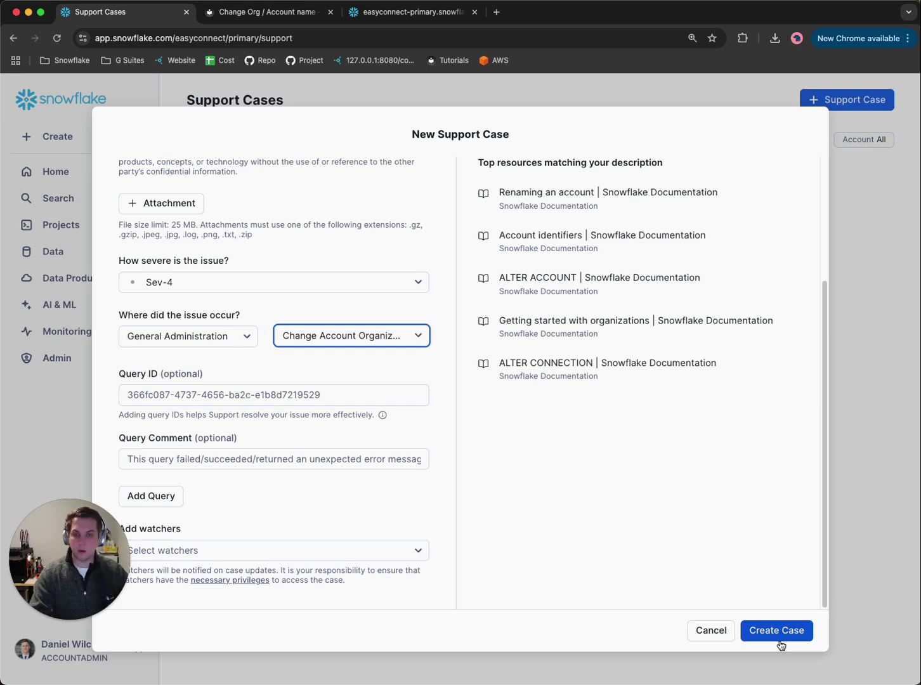
click(716, 630)
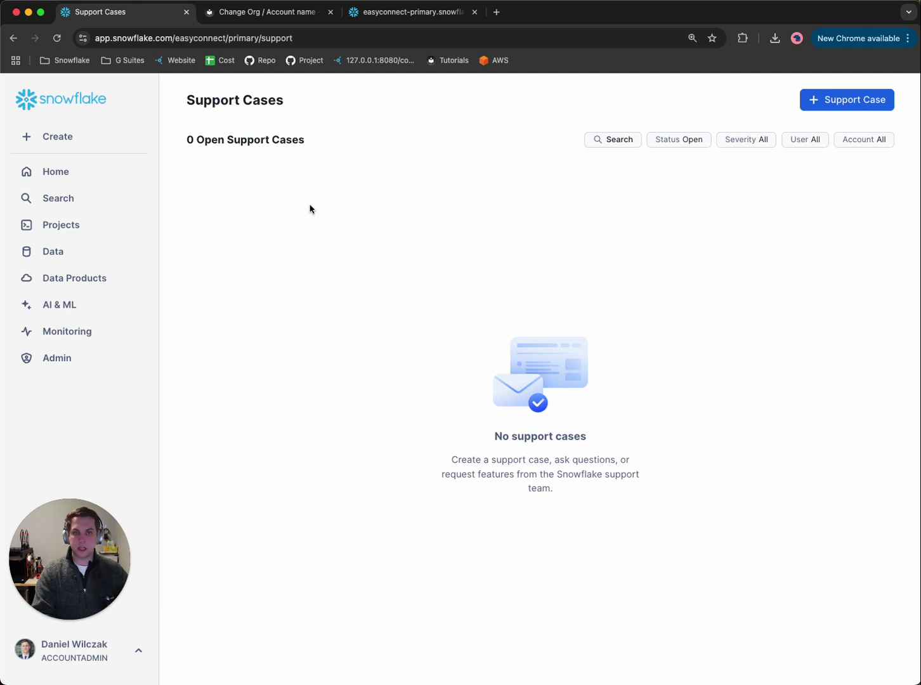
- Filter the support cases by Resolved status, review the case "Change organization name to "EasyConnect"." and return to the list
click(667, 141)
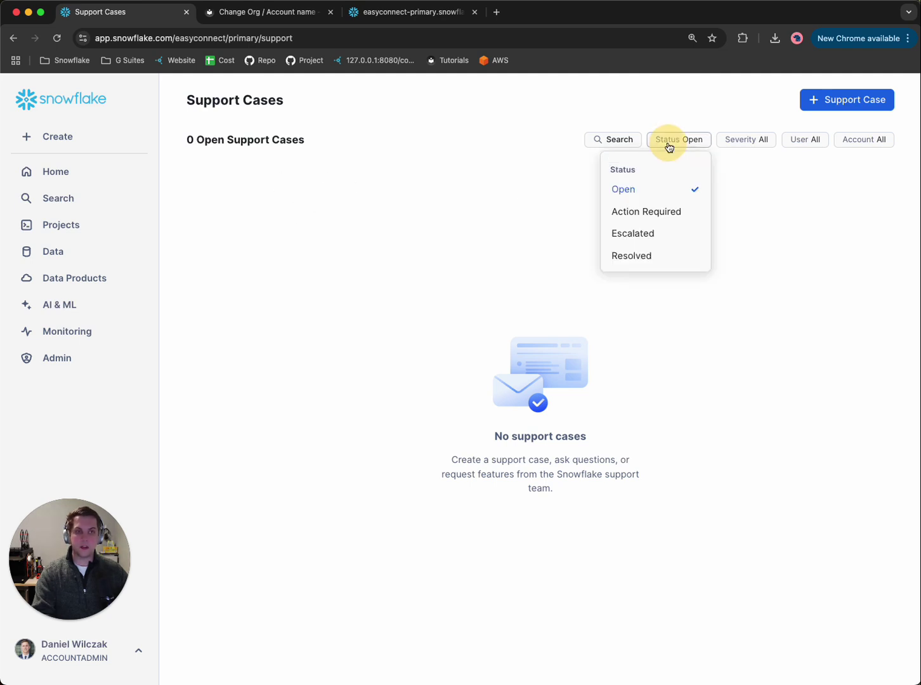
click(636, 259)
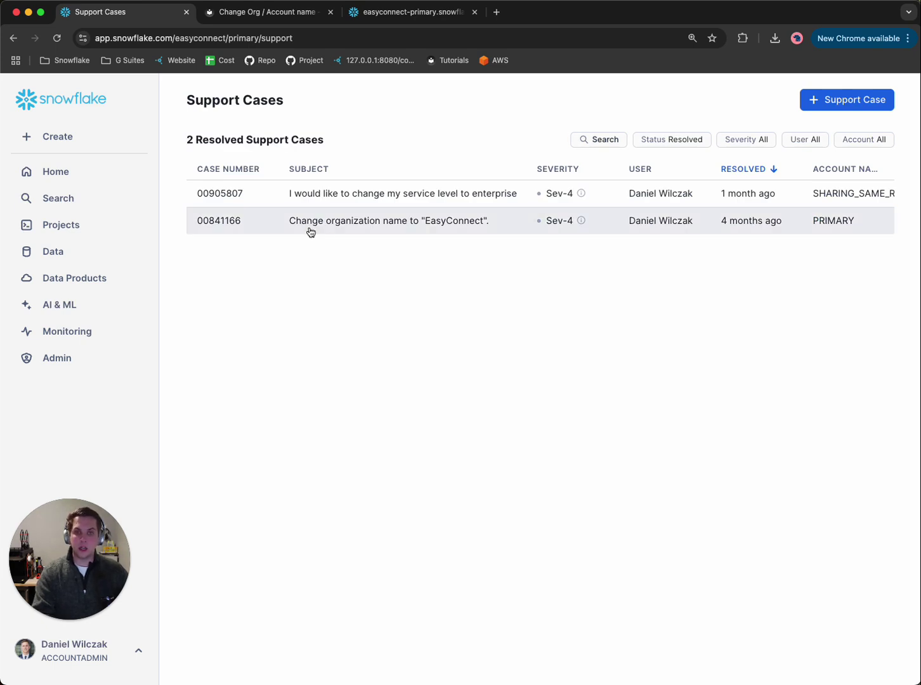
click(390, 229)
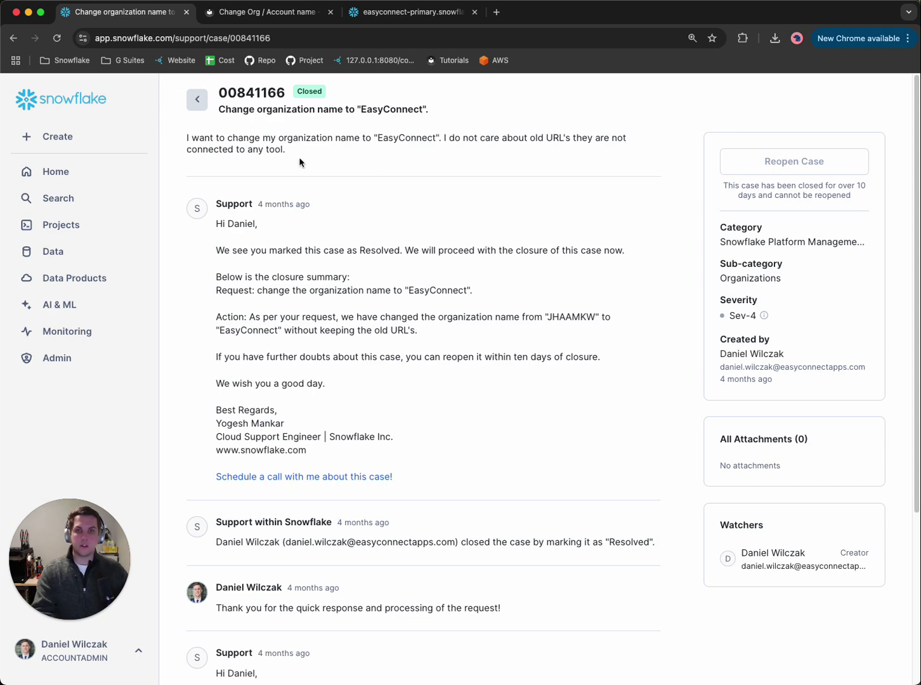
click(196, 99)
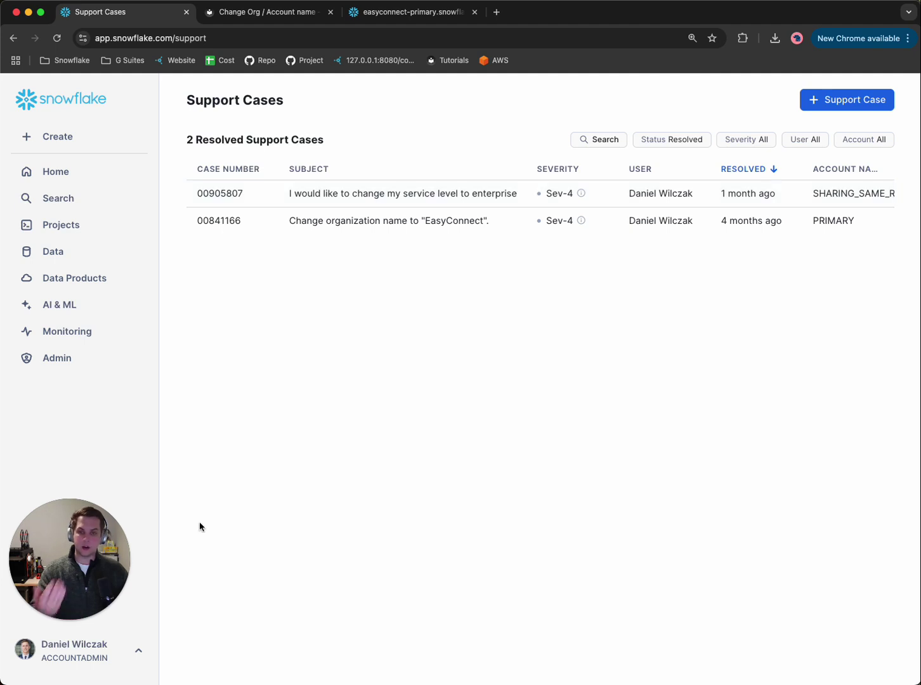
- Inspect the organization details of the PRIMARY account in the account switcher
click(131, 662)
mouse_move(161, 433)
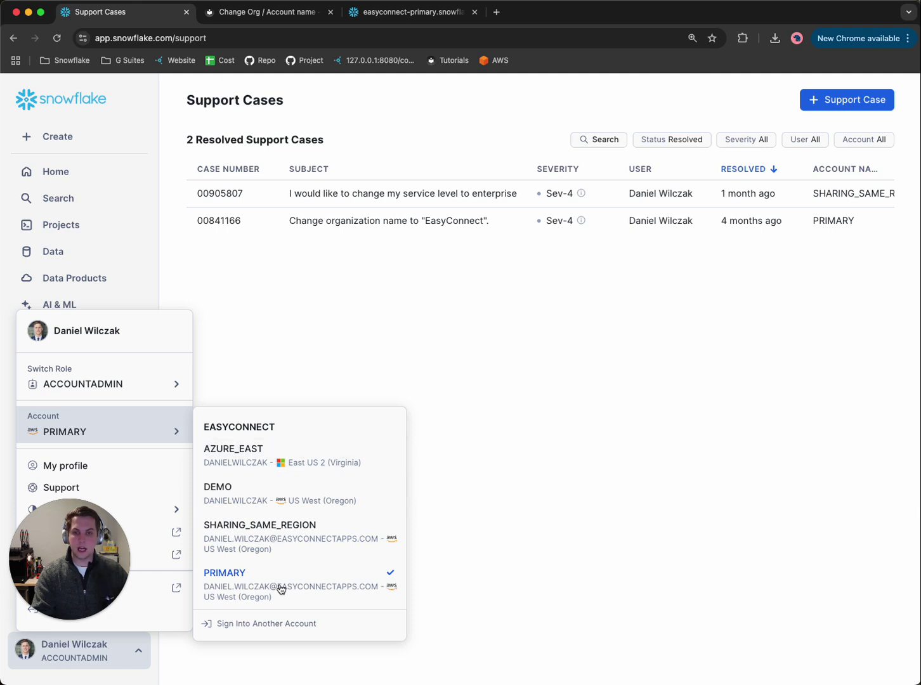
mouse_move(279, 600)
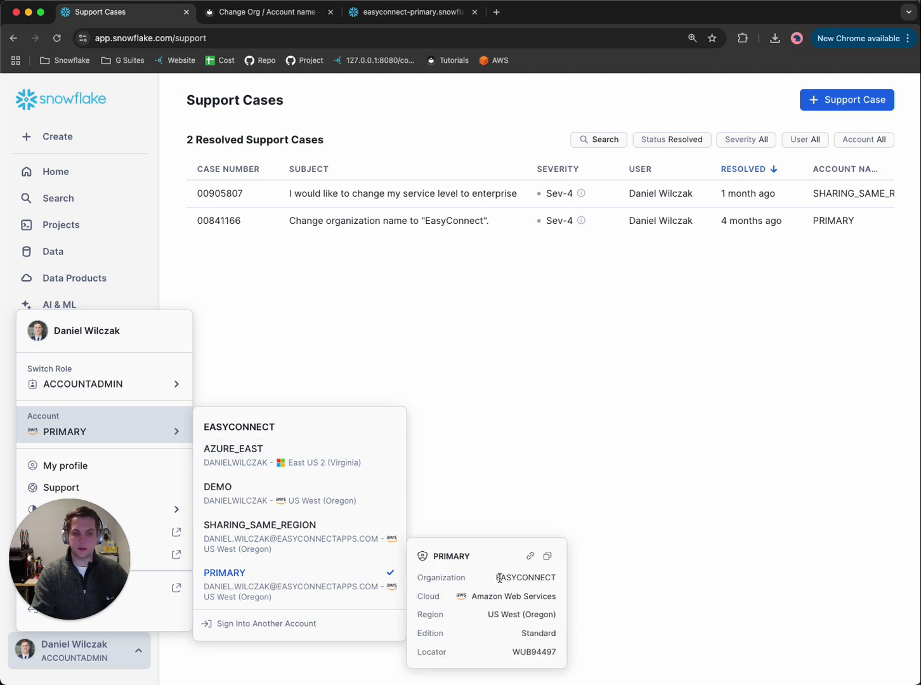
drag(496, 577, 555, 577)
click(263, 318)
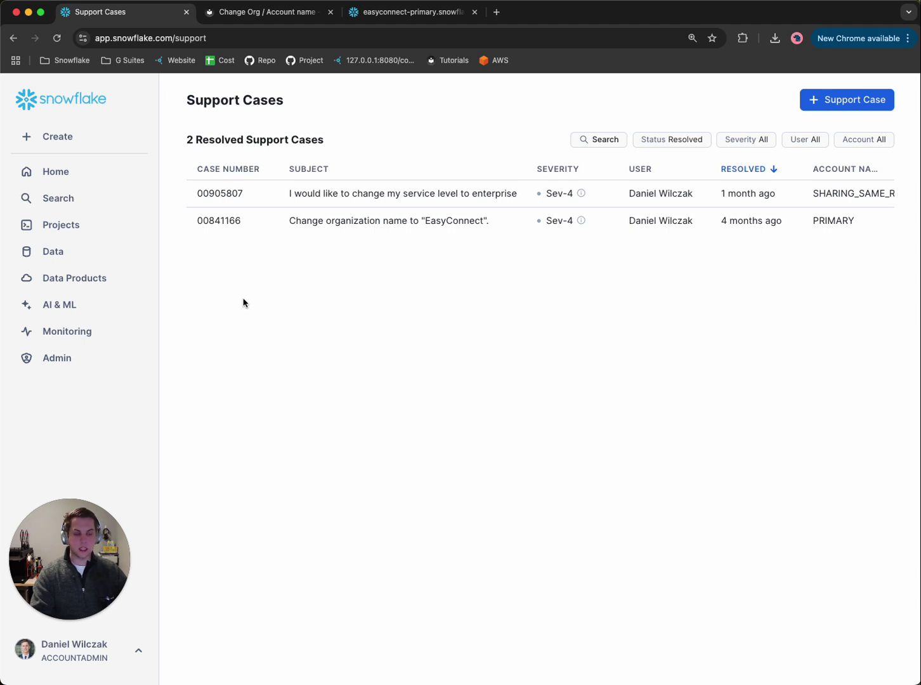
- Open the organization's Accounts administration page and switch the active role to ORGADMIN
click(73, 359)
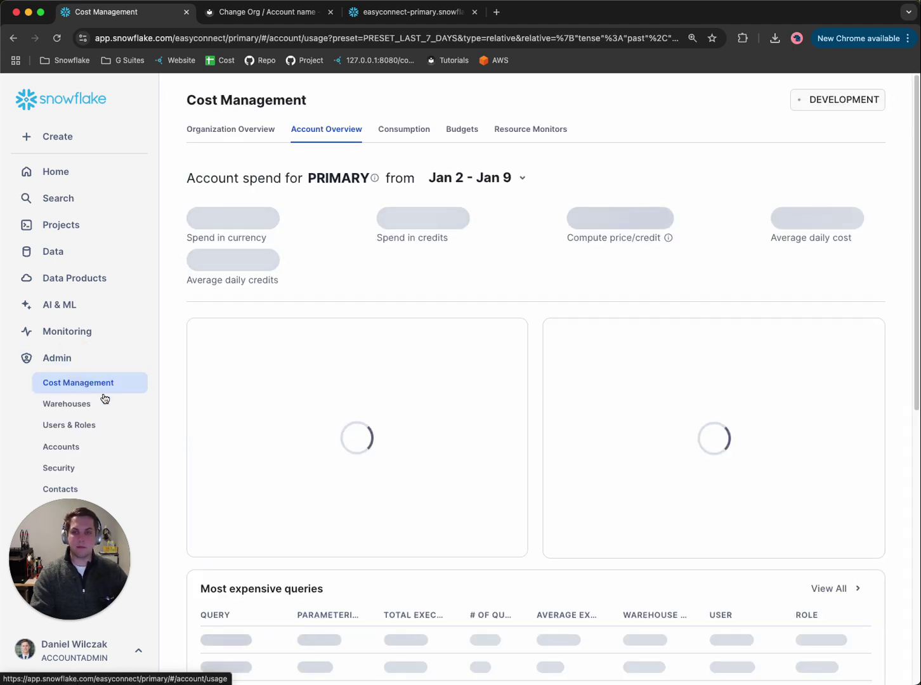
click(87, 451)
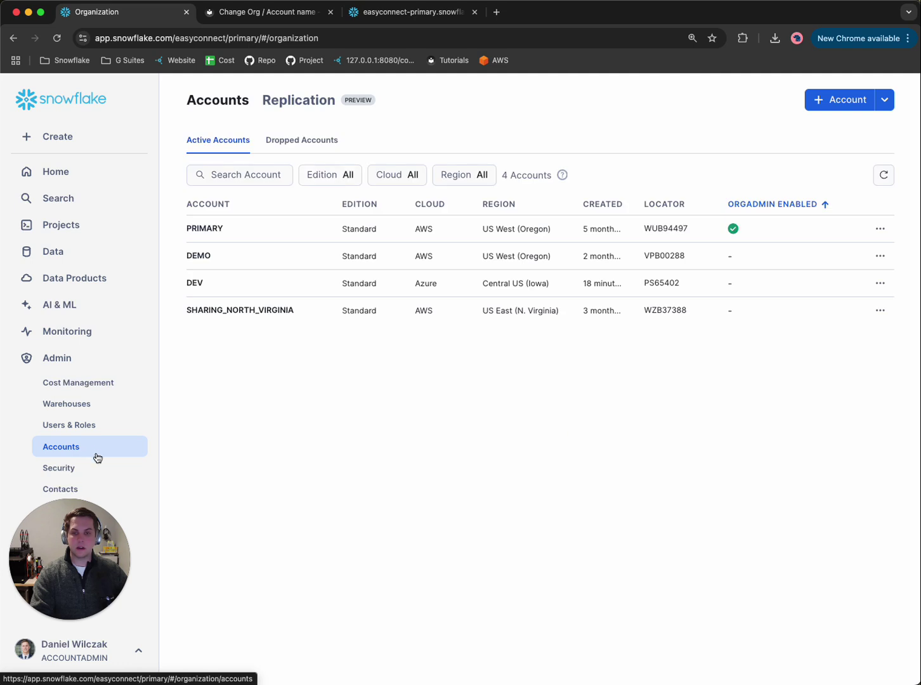
click(105, 655)
mouse_move(147, 434)
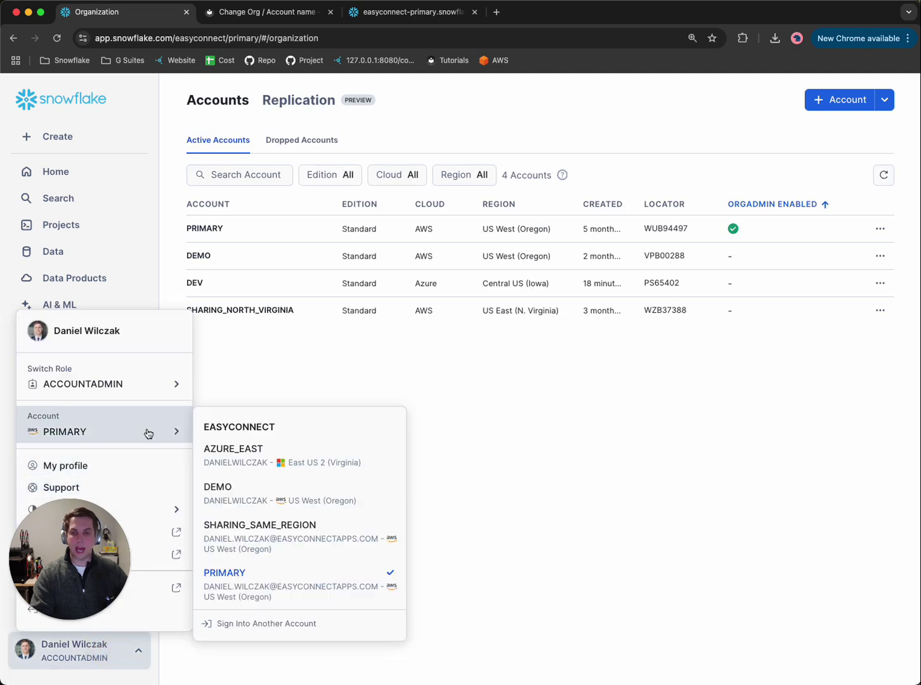
mouse_move(129, 394)
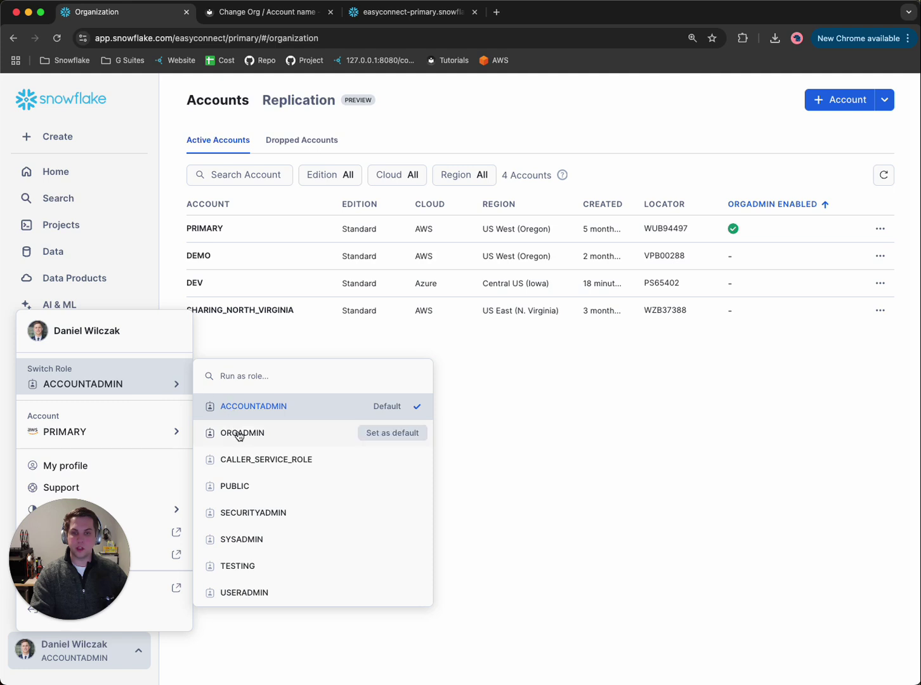
click(239, 434)
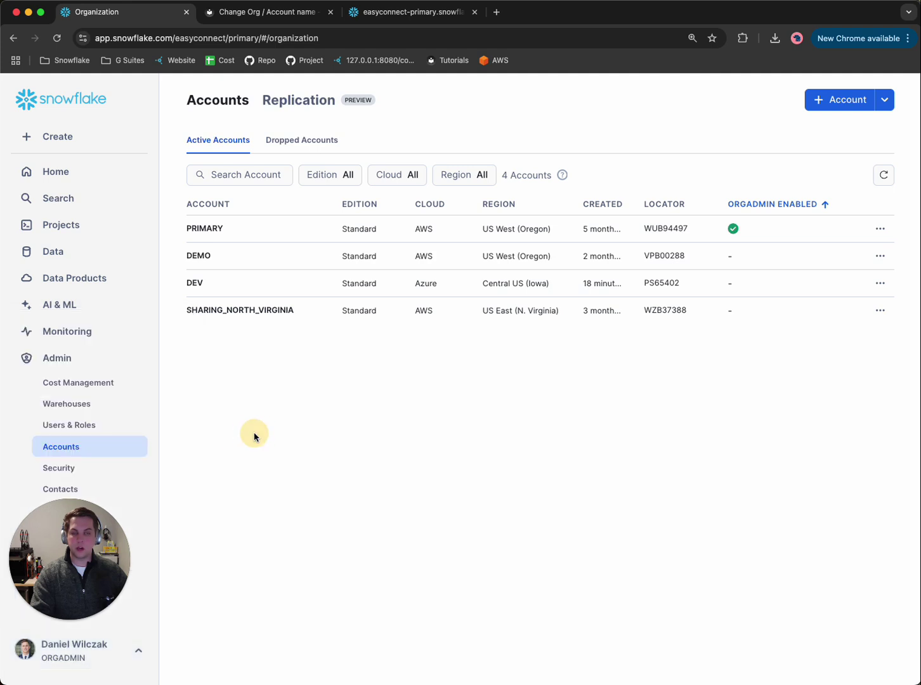
- Return to the tutorial, close the enlarged image, and review the "Account name via UI (Option 2)" instructions for enabling orgadmin
click(266, 19)
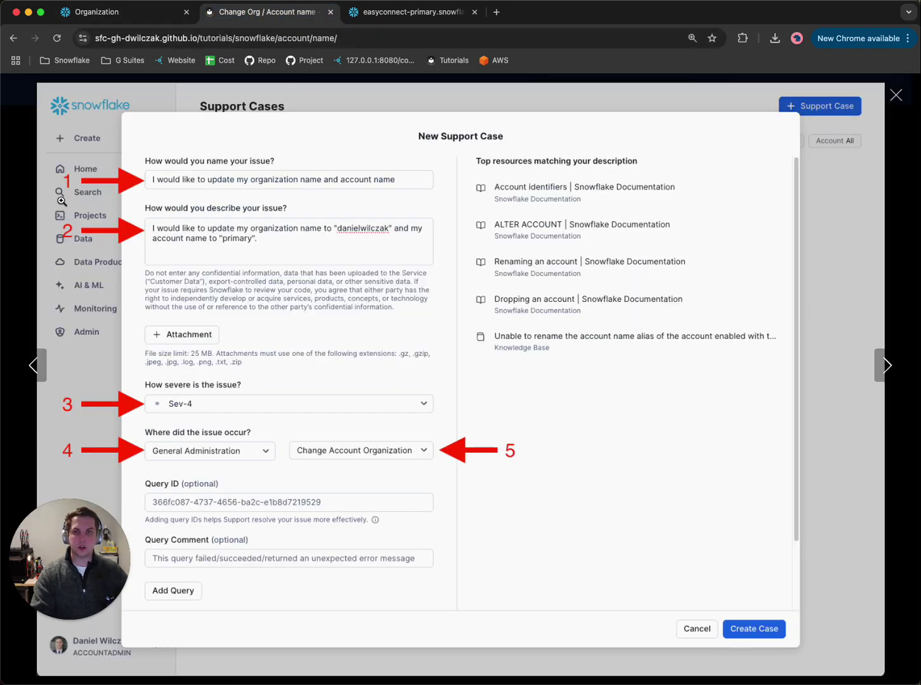
click(33, 202)
scroll(406, 415, down, 8)
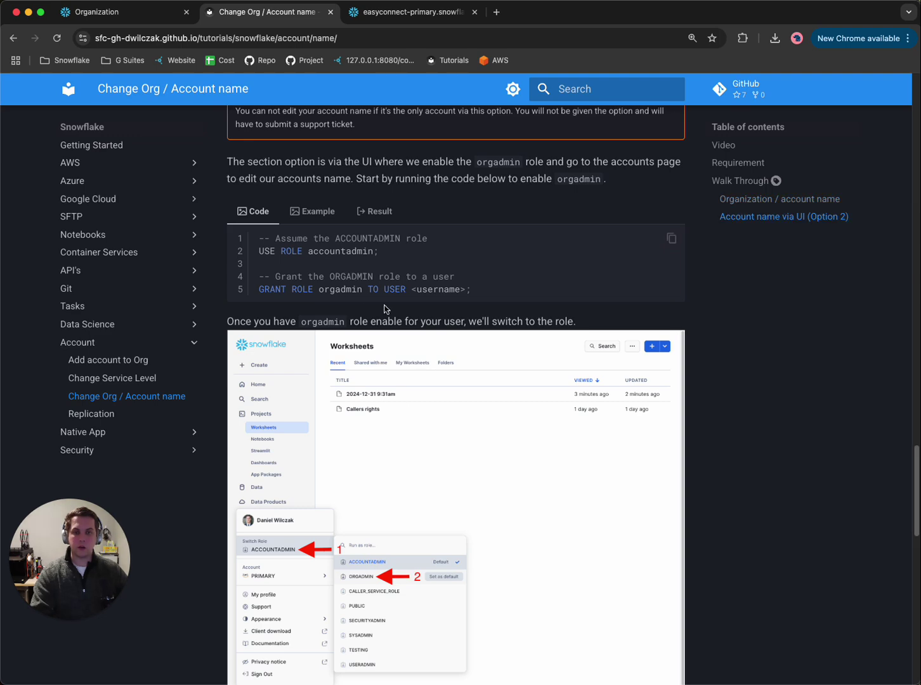
- Return to the organization's Accounts page, rename the DEV account to DEVElop, and refresh the accounts list
click(379, 19)
click(89, 12)
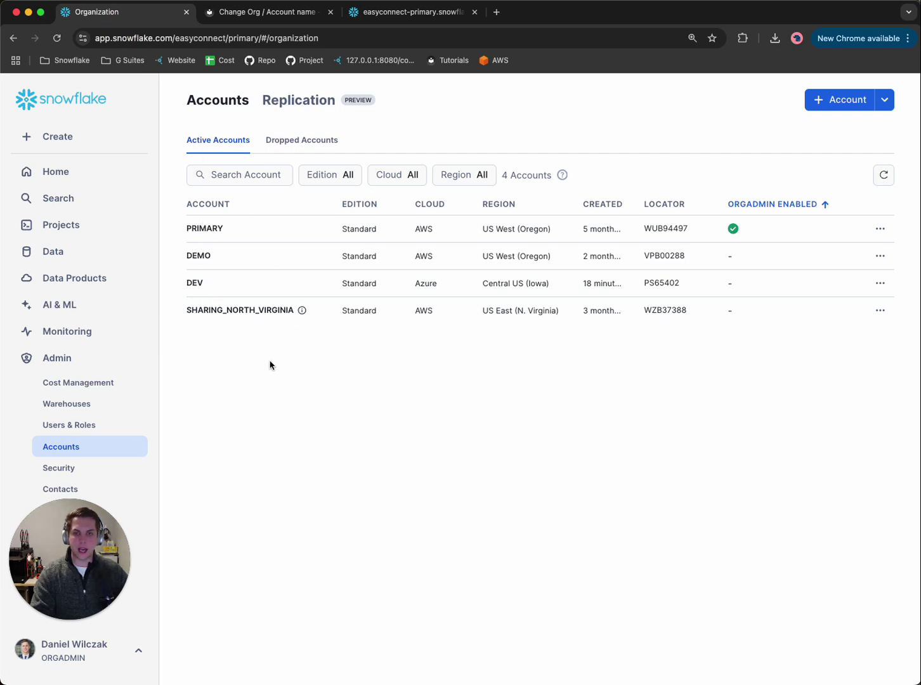
click(879, 285)
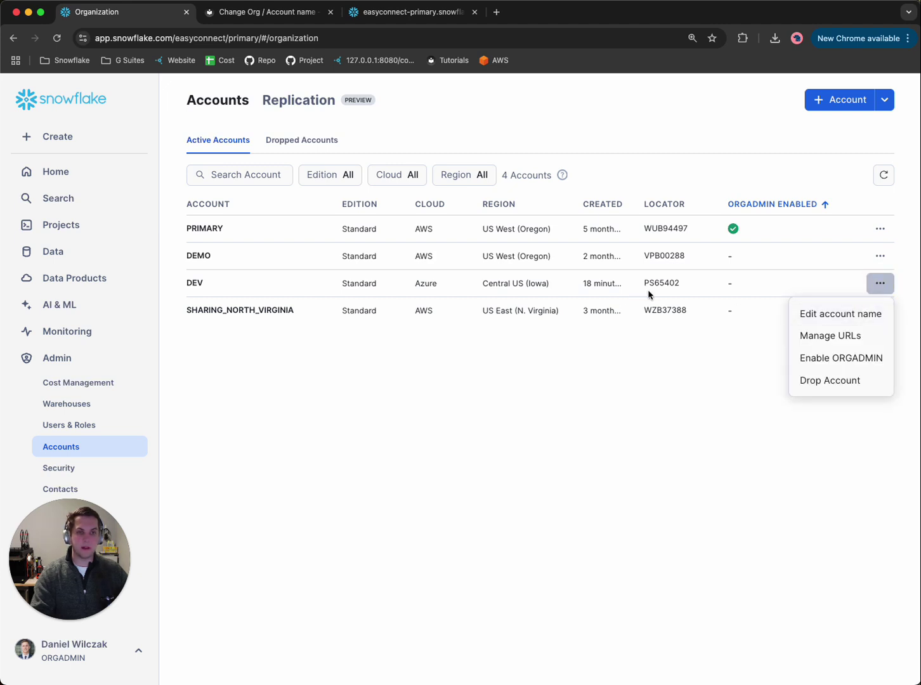
click(818, 318)
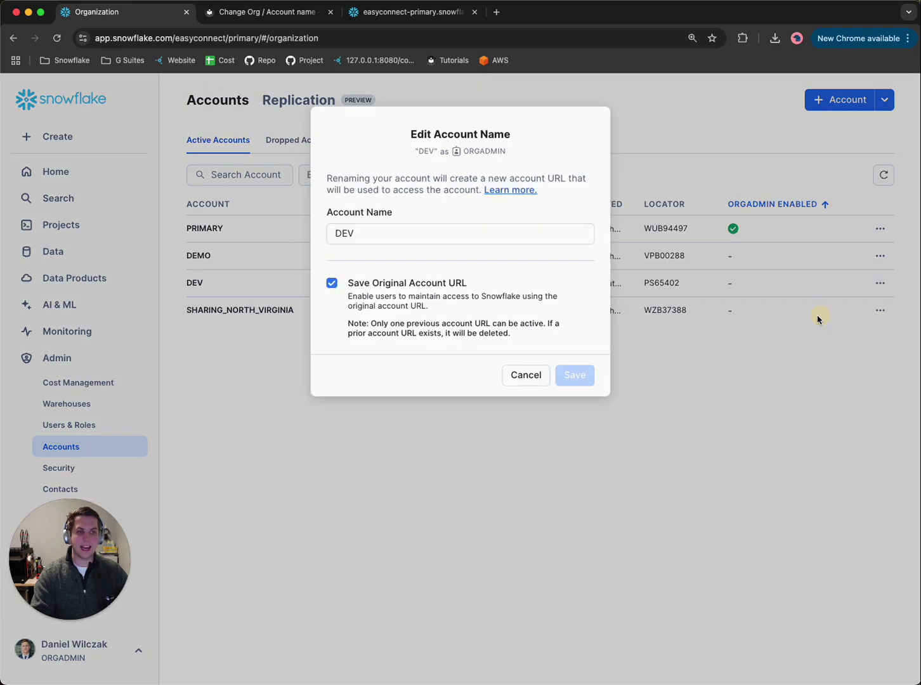
click(393, 233)
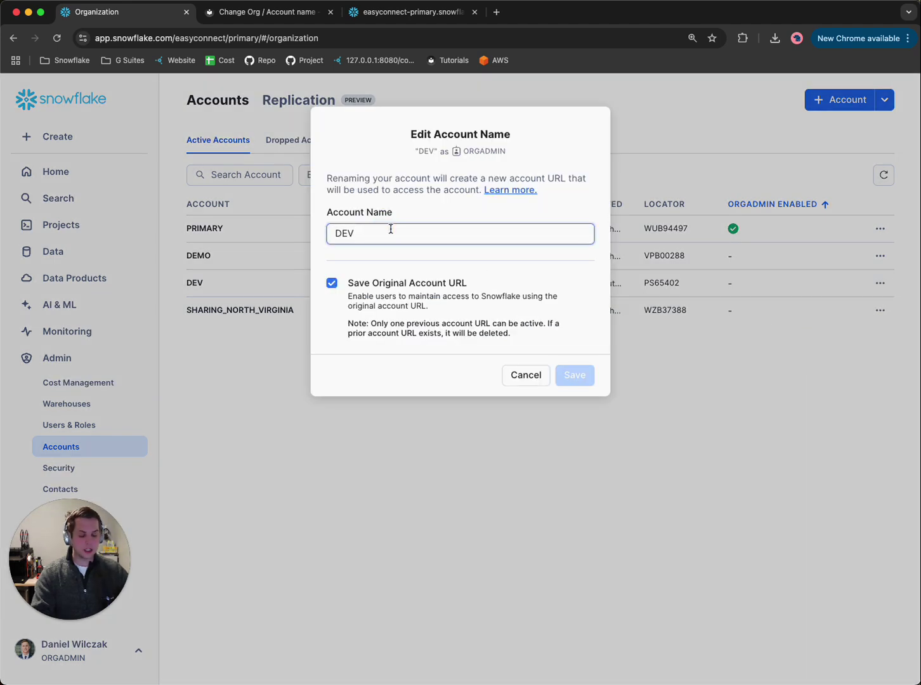
text(Elop)
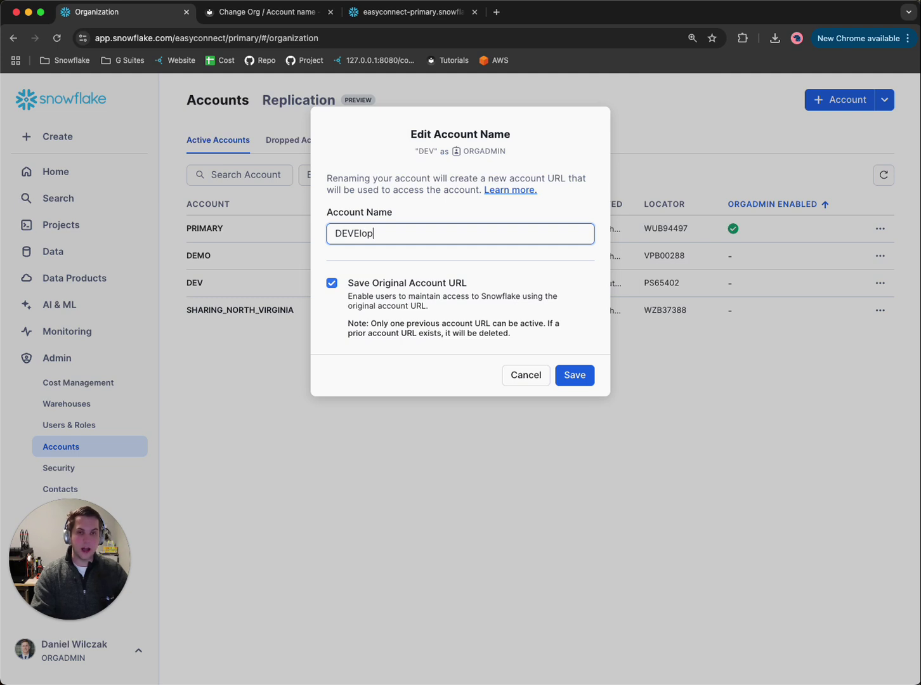
key(BackSpace)
key(BackSpace)
key(BackSpace)
text(lop)
click(583, 379)
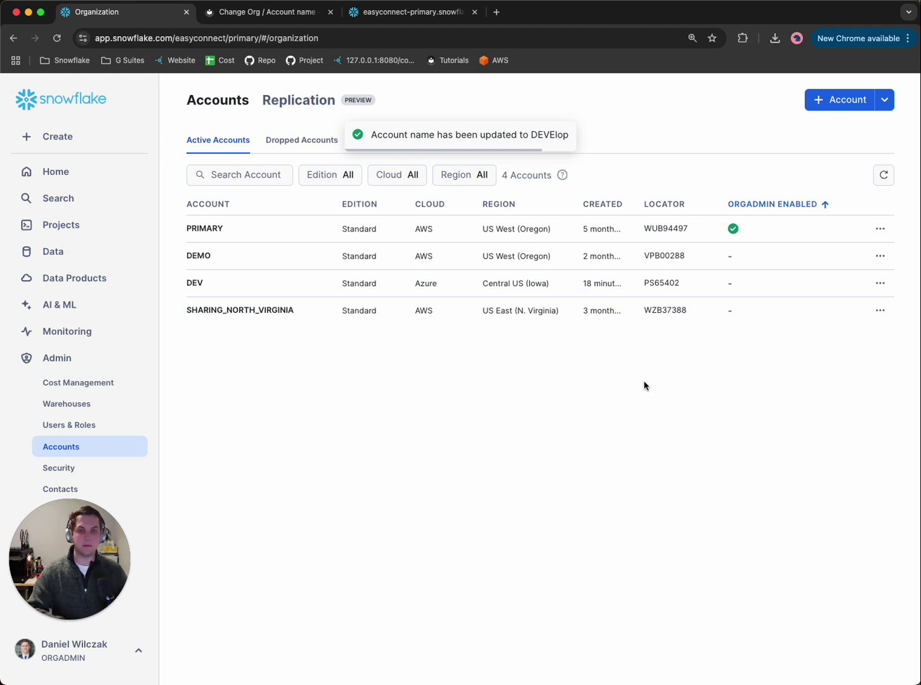
click(883, 182)
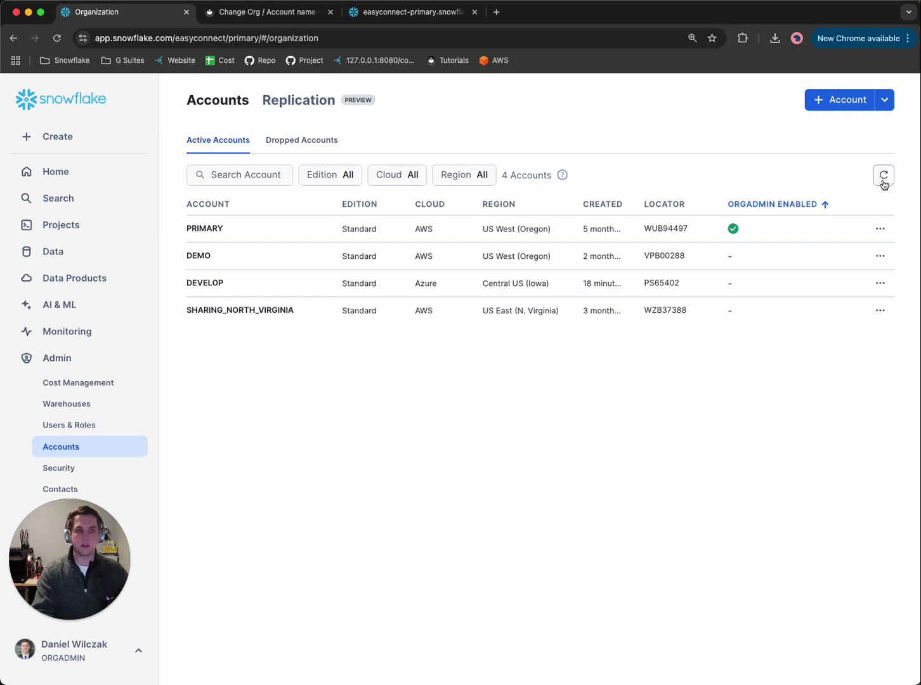
- Inspect the renamed account's current and previous URLs, and check whether the PRIMARY account's name can be edited
mouse_move(220, 289)
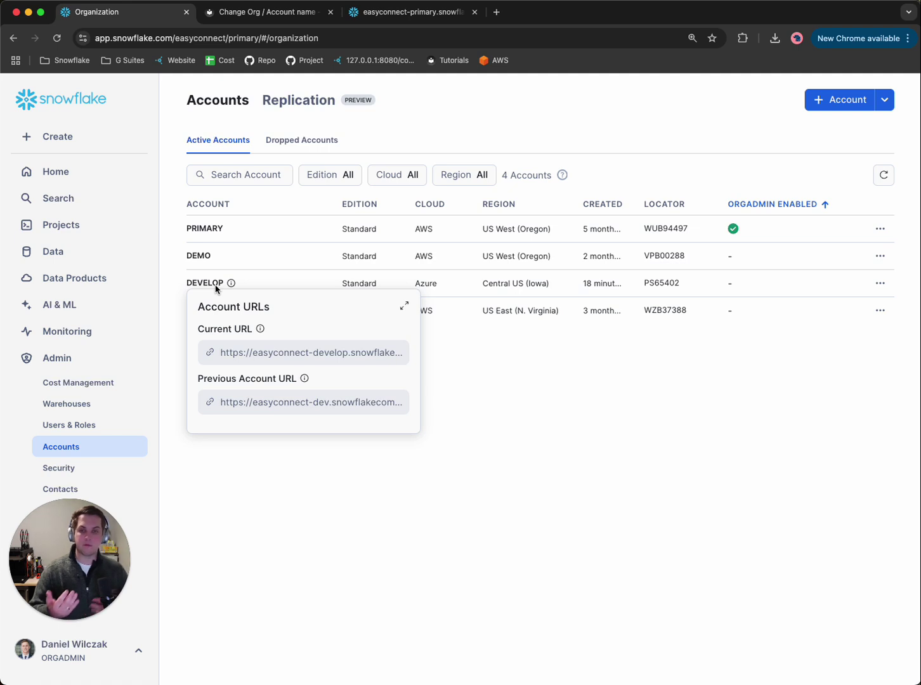
click(880, 229)
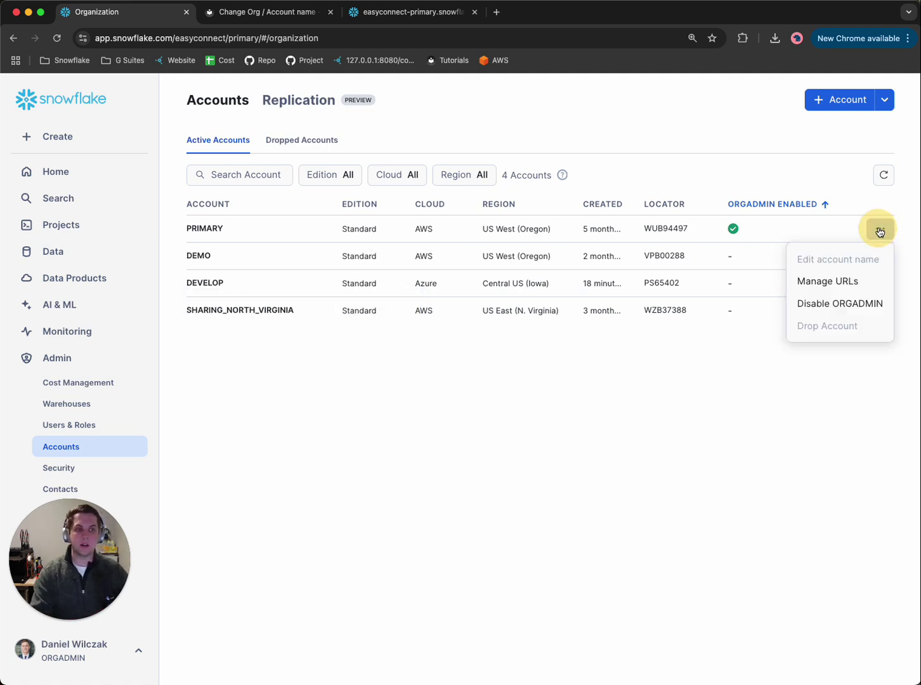
mouse_move(852, 253)
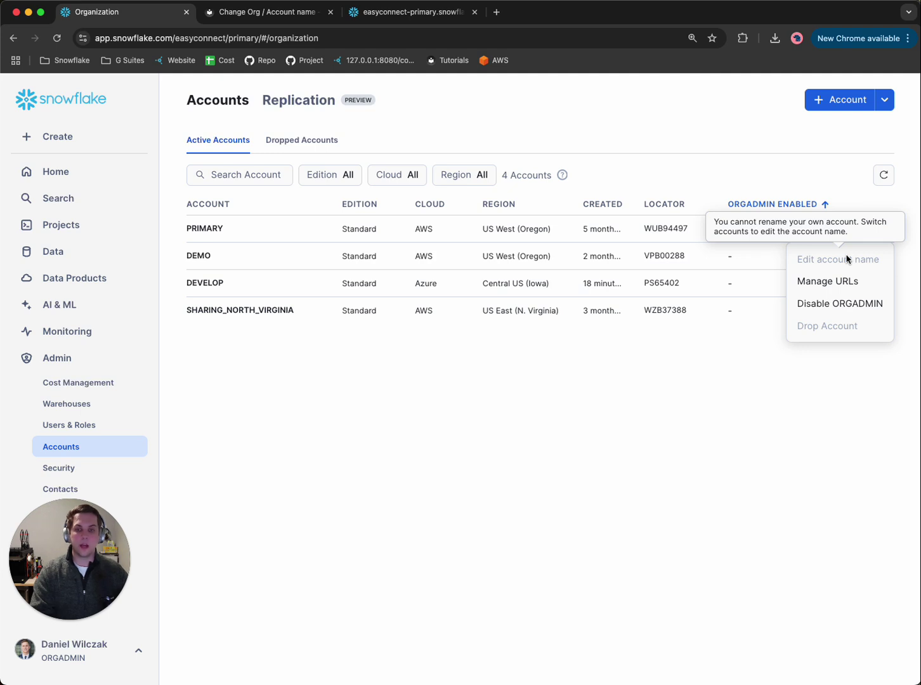